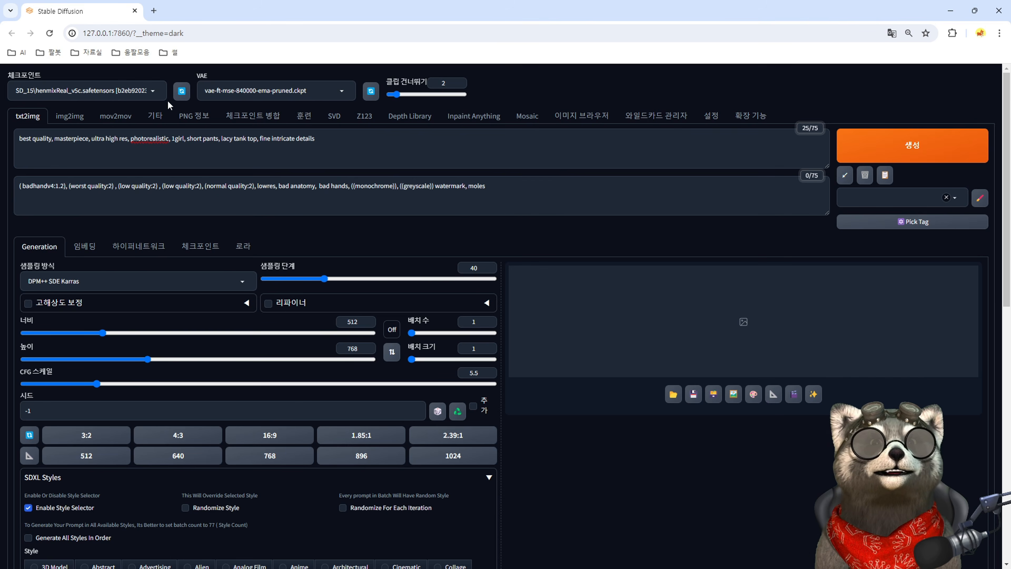
Collapse the SDXL Styles section and check that ADetailer is enabled, leaving its section collapsed.
scroll(211, 350, "down", 6)
left_click(55, 219)
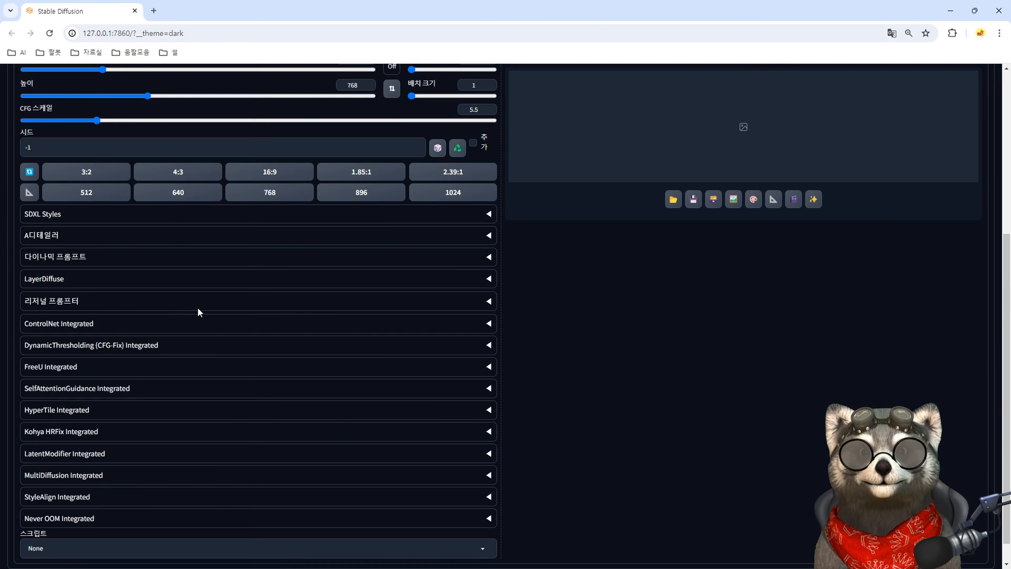
scroll(334, 486, "up", 6)
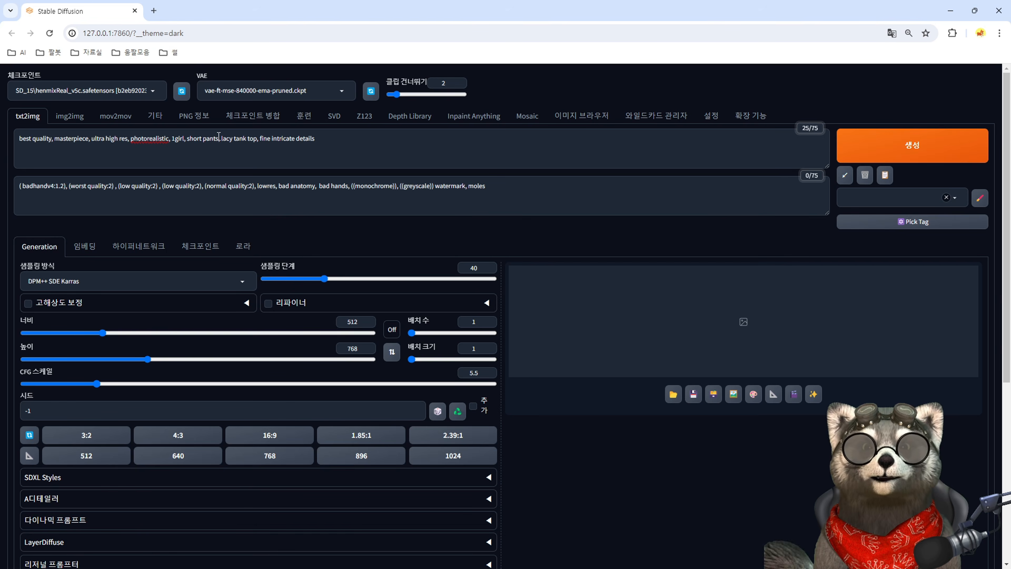
scroll(91, 411, "down", 2)
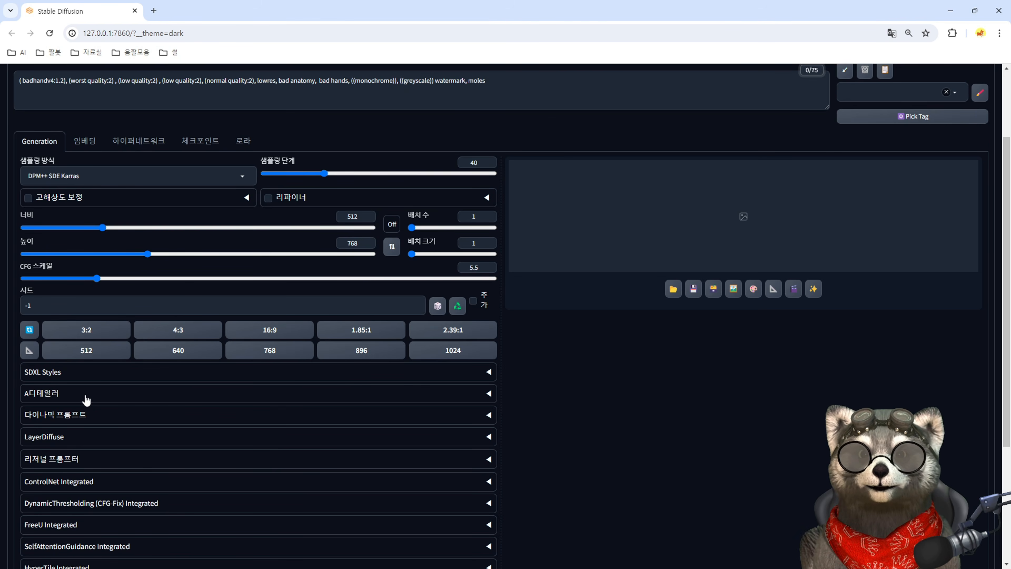
left_click(86, 399)
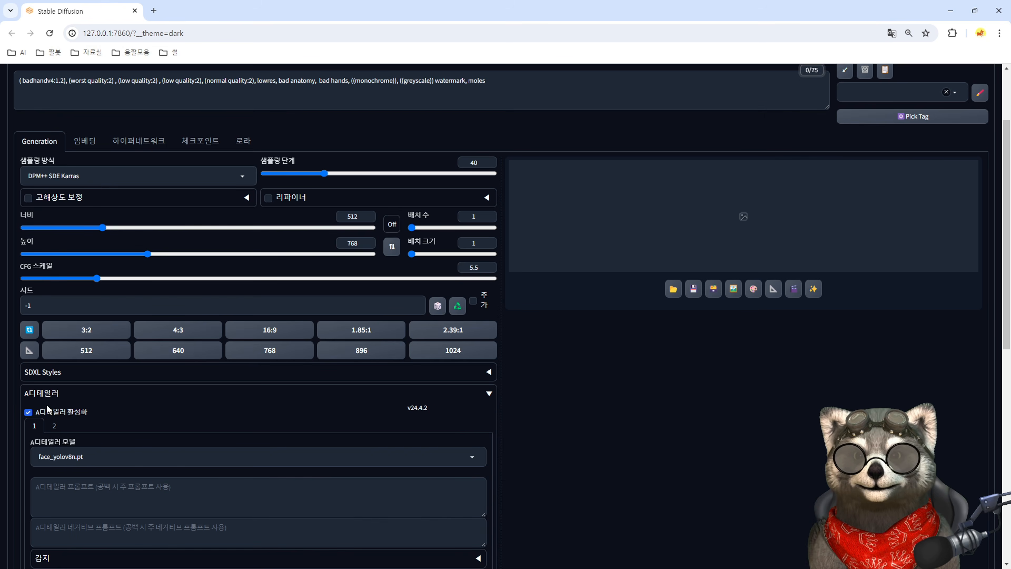
left_click(52, 398)
Generate an image with "full body" added to the prompt and inspect the result enlarged.
scroll(553, 343, "up", 2)
key("ctrl+Return")
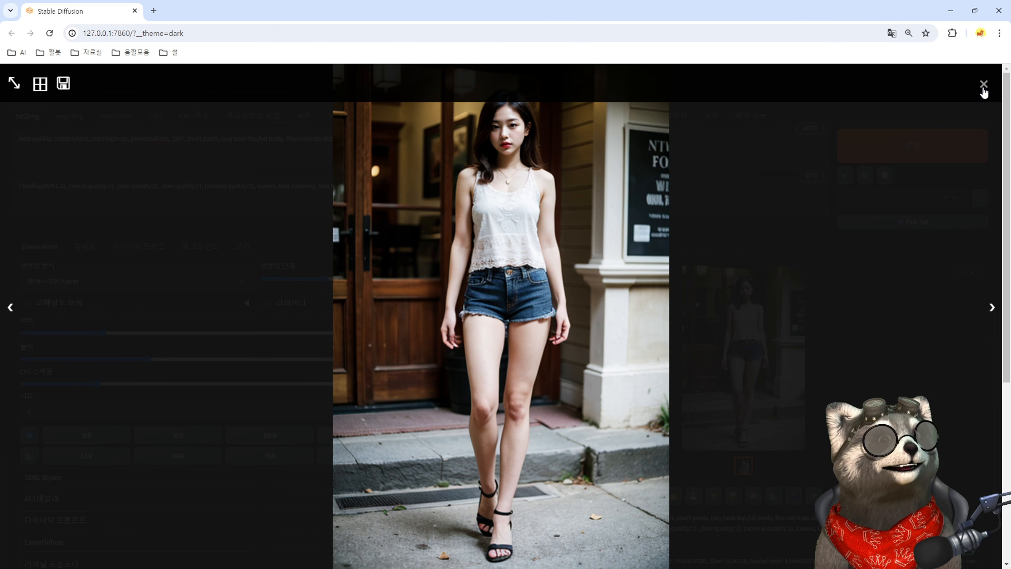
left_click(983, 84)
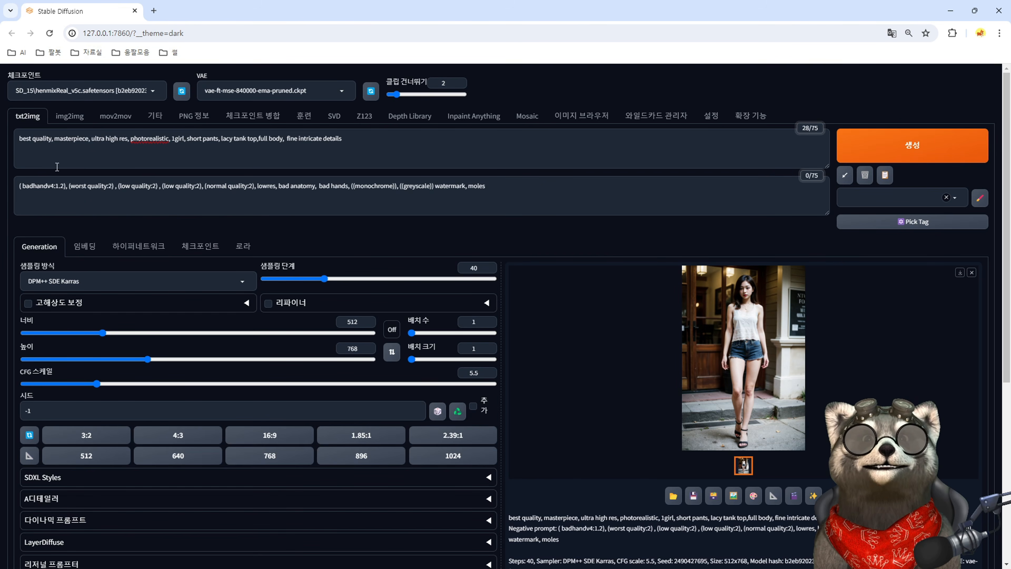
Send the generated image to inpainting and paint a mask over the woman's tank top, shoulders and upper arms.
left_click(752, 496)
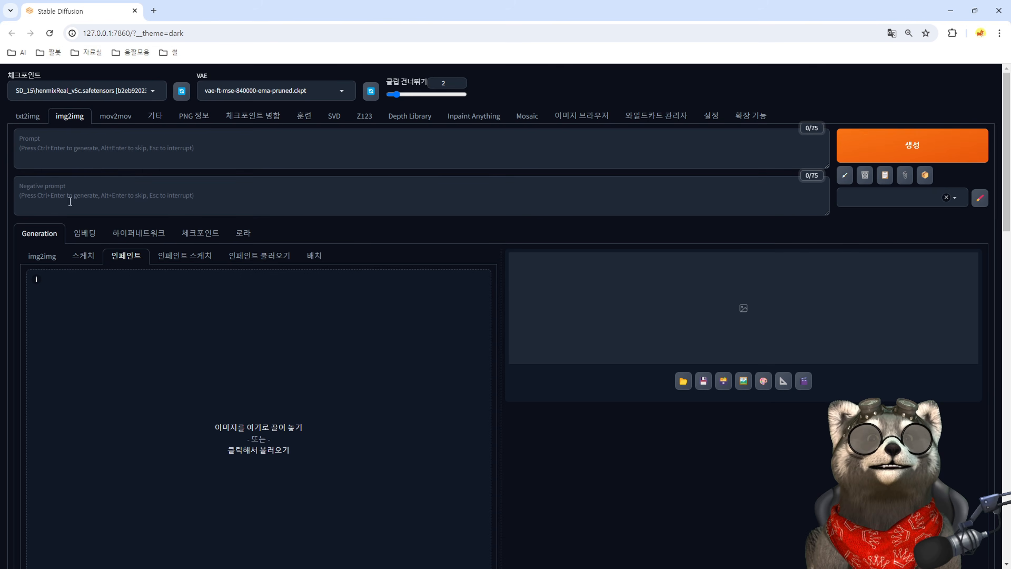
scroll(195, 447, "down", 1)
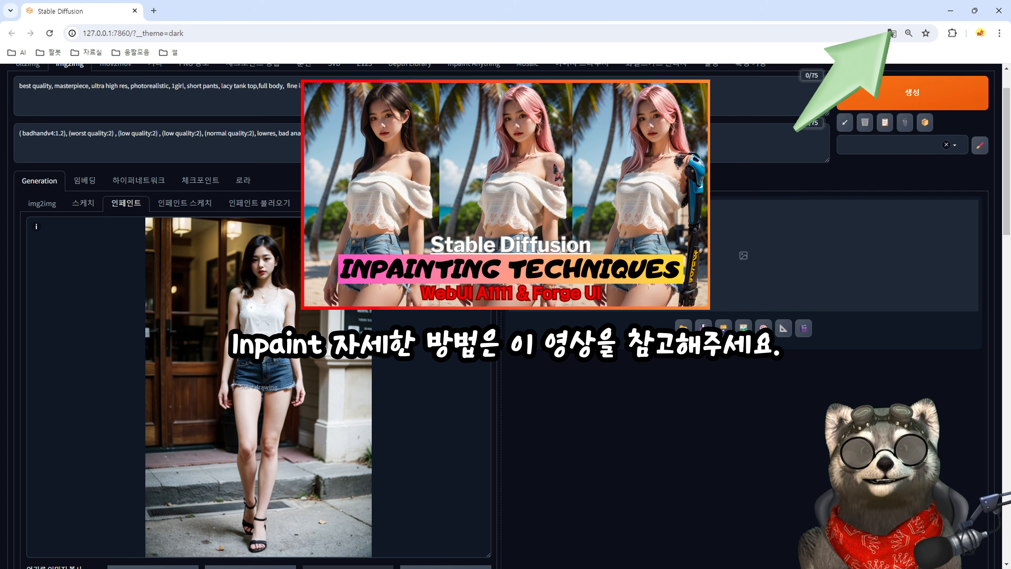
mouse_move(231, 295)
left_mouse_down()
mouse_move(241, 355)
mouse_move(291, 355)
mouse_move(282, 311)
mouse_move(294, 320)
mouse_move(291, 289)
mouse_move(235, 292)
mouse_move(256, 308)
left_mouse_up()
scroll(258, 386, "up", 3)
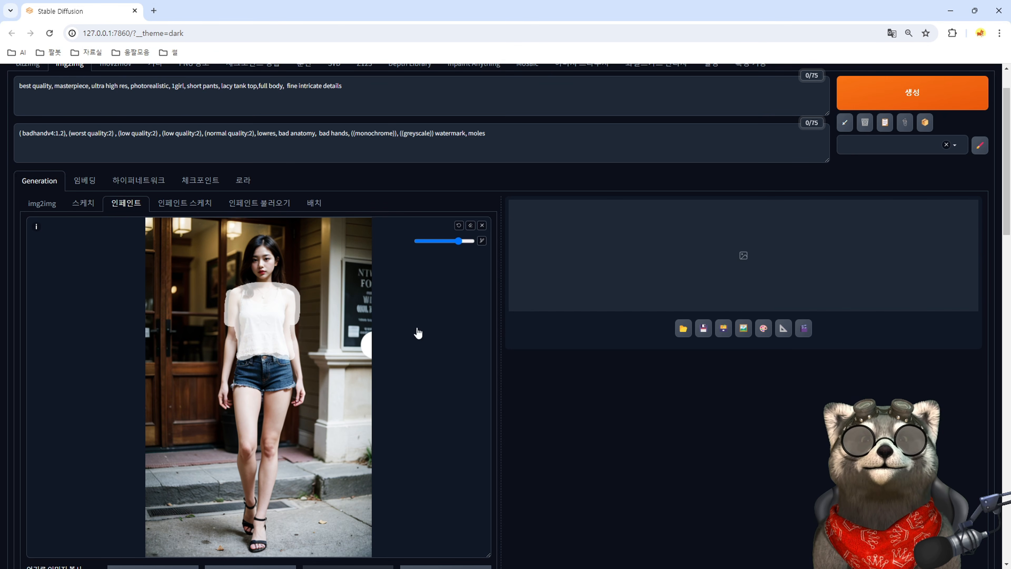
scroll(289, 288, "down", 2)
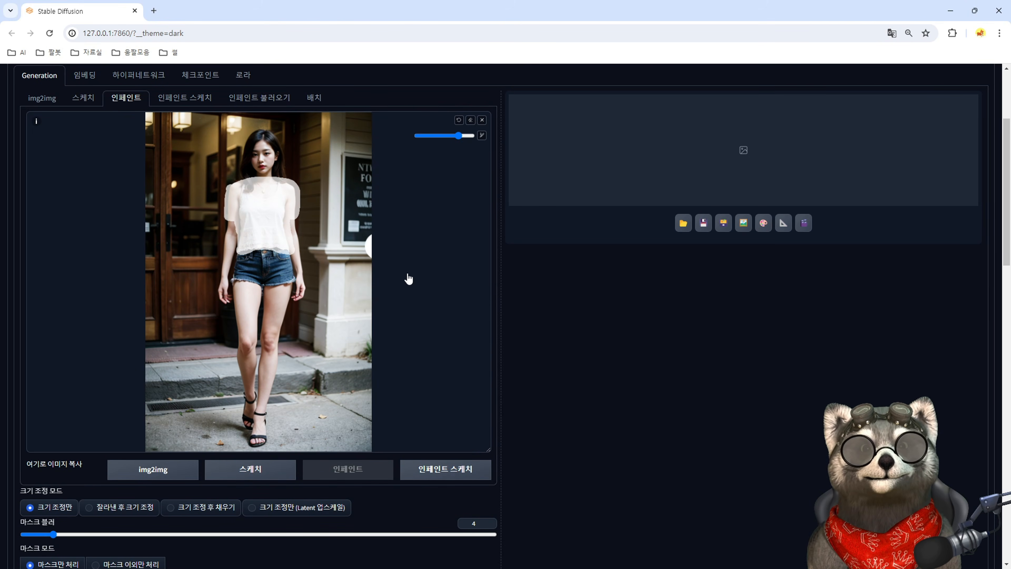
scroll(250, 237, "up", 3)
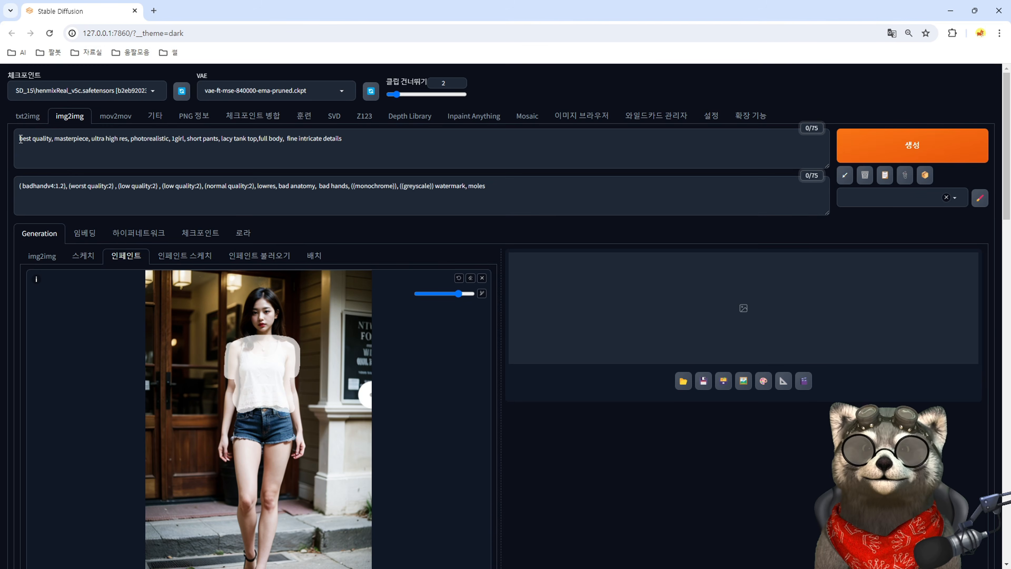
Replace the whole inpainting prompt with "white t-shirt,".
left_click_drag(19, 139, 166, 148)
left_click_drag(165, 147, 173, 147)
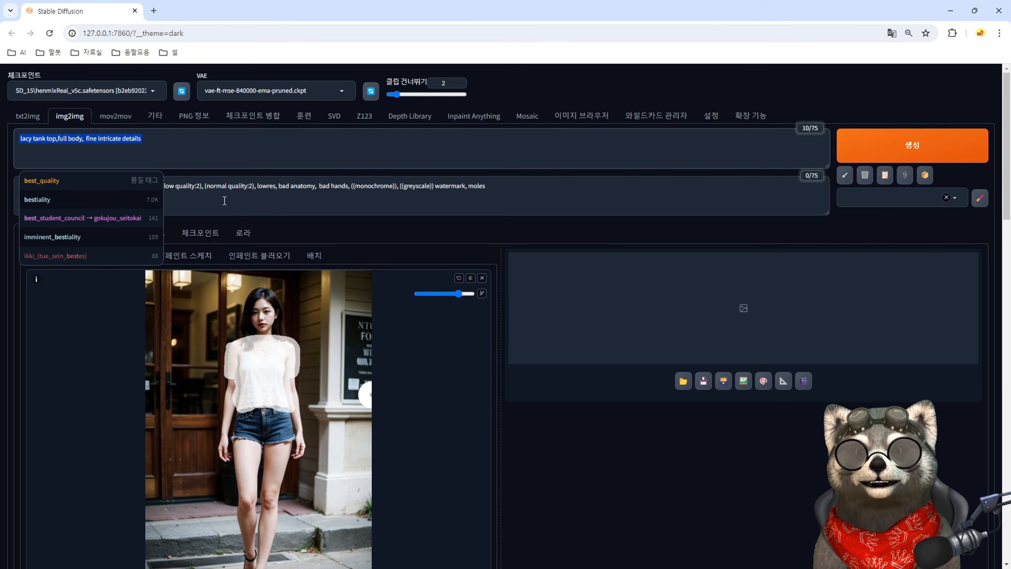
type("t-")
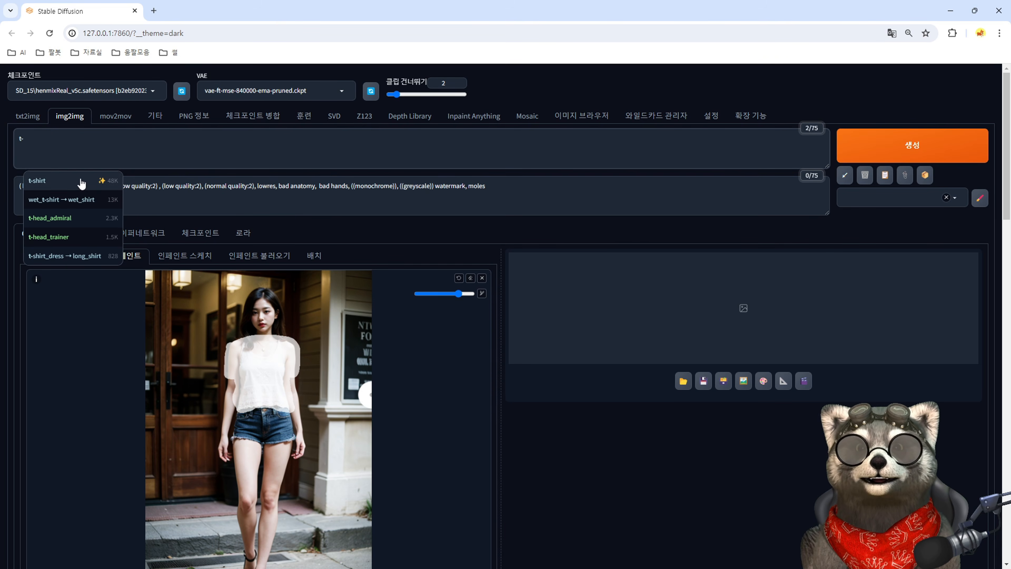
left_click(81, 181)
key("Home")
type("white")
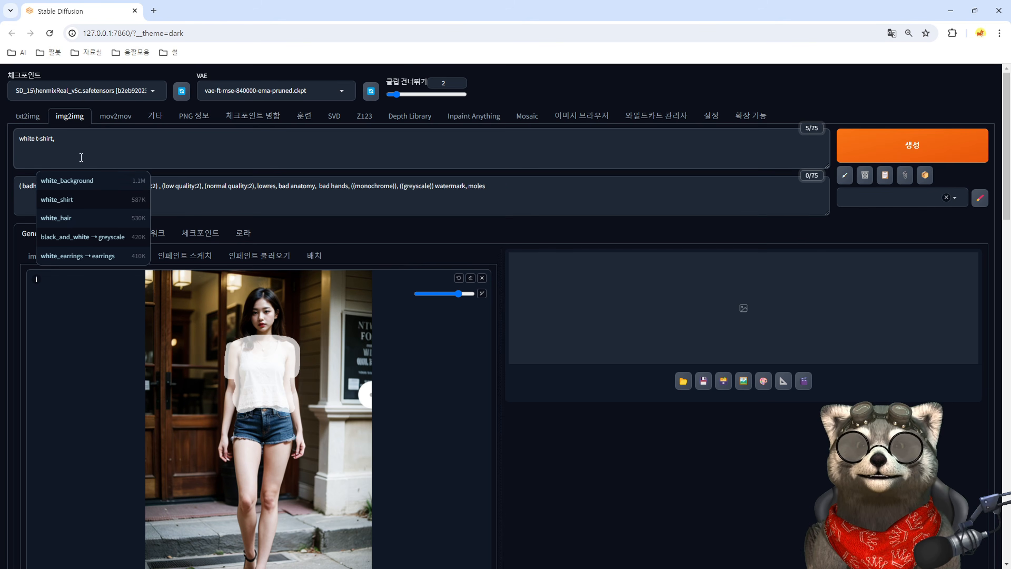
Set the inpaint area to the masked region only (마스크된 영역만).
scroll(110, 300, "down", 8)
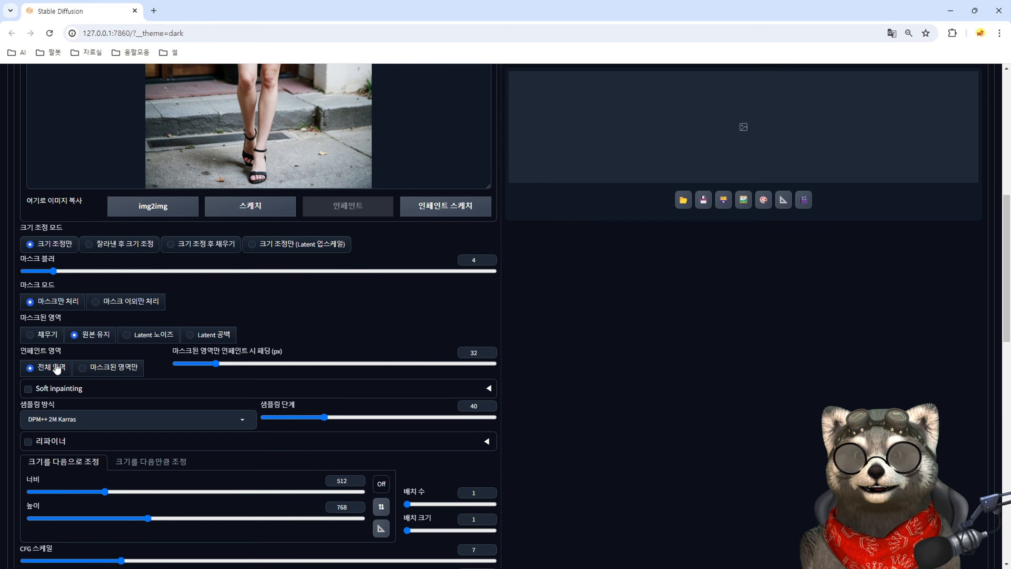
left_click(82, 368)
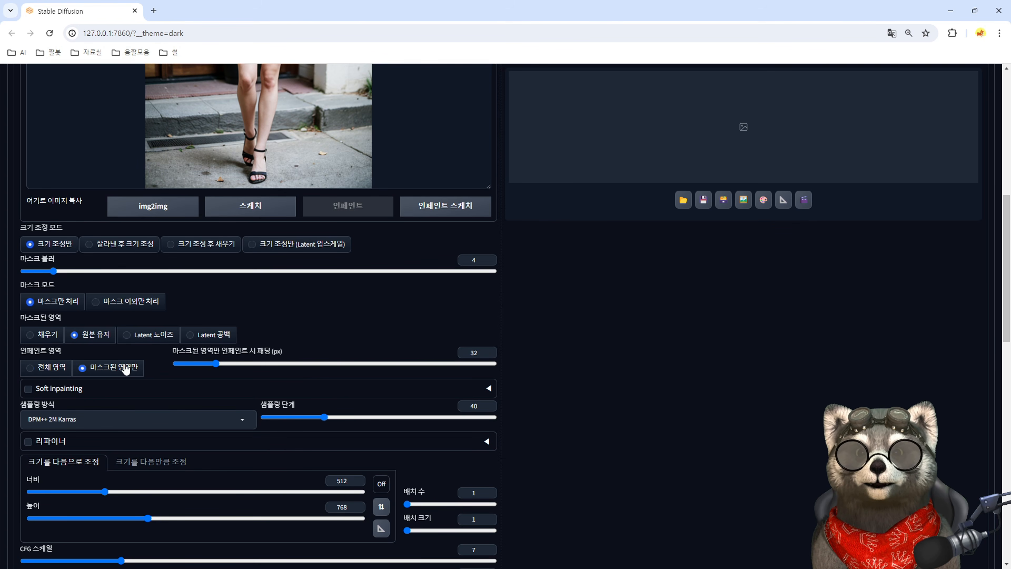
scroll(112, 372, "up", 8)
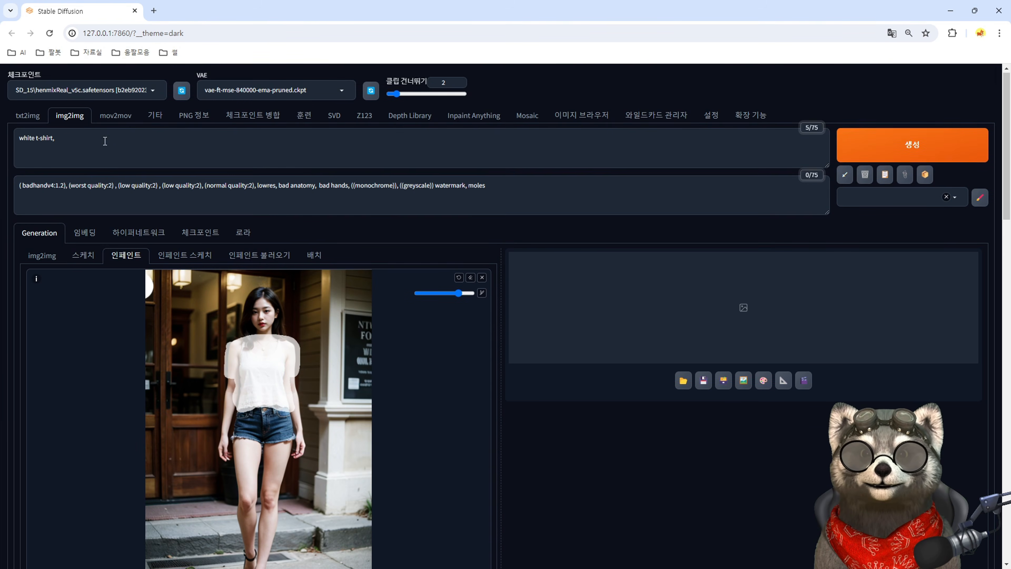
triple_click(55, 139)
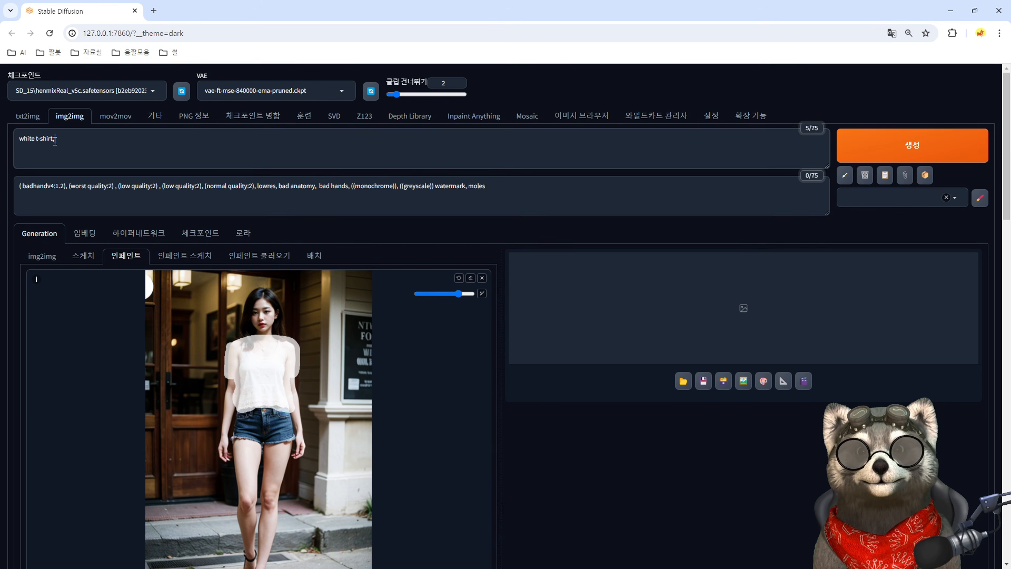
Collapse the SDXL Styles section and generate the white t-shirt inpainting.
scroll(58, 374, "down", 10)
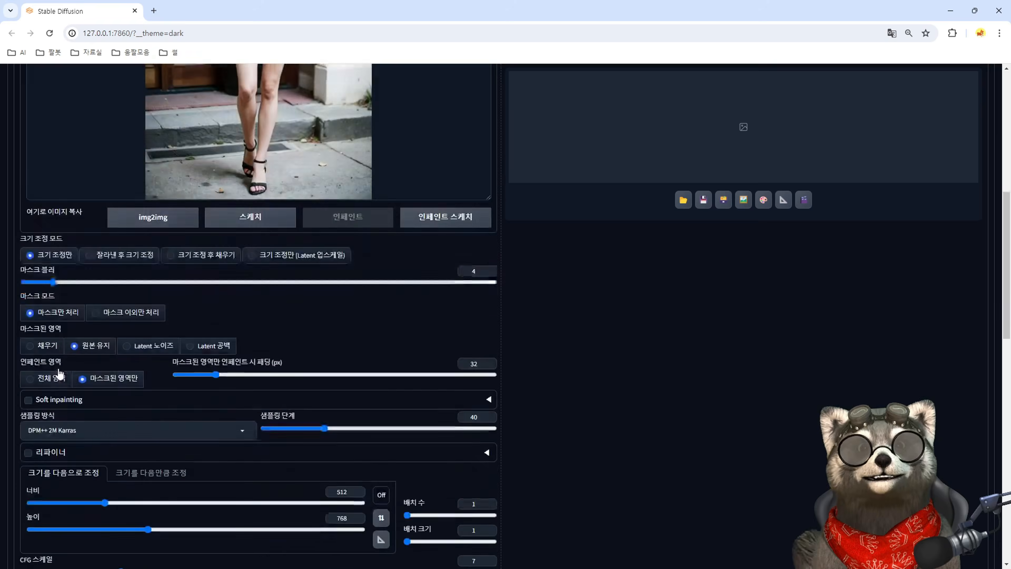
scroll(334, 456, "down", 1)
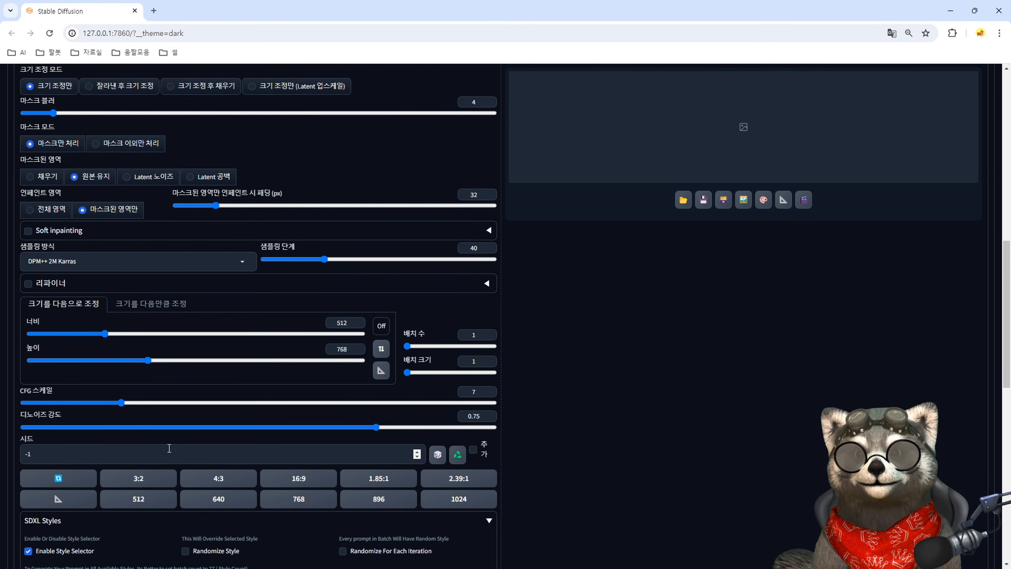
left_click(211, 520)
key("ctrl+Return")
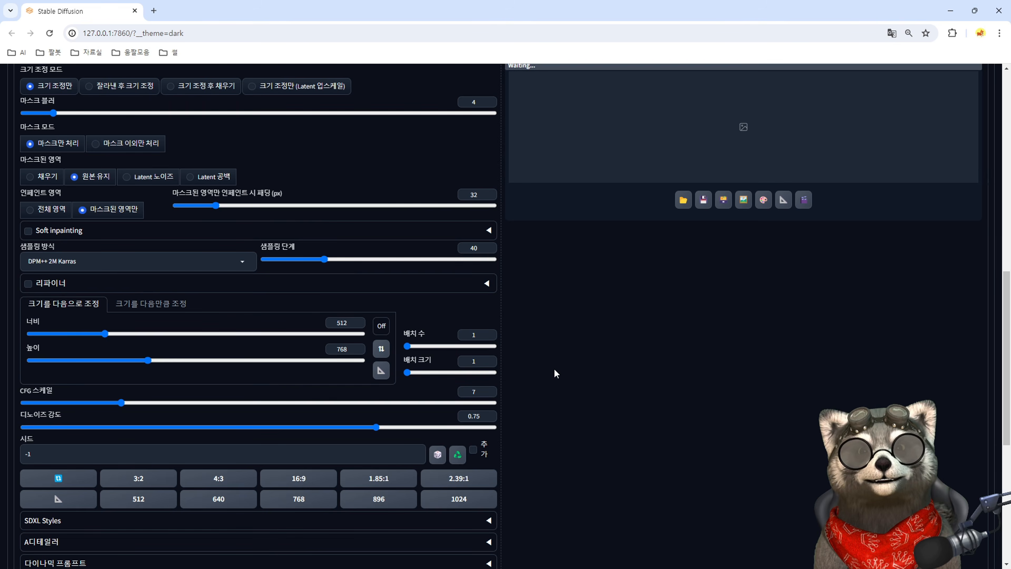
Inspect the inpainted image enlarged and return to the inpainting page.
scroll(554, 369, "up", 9)
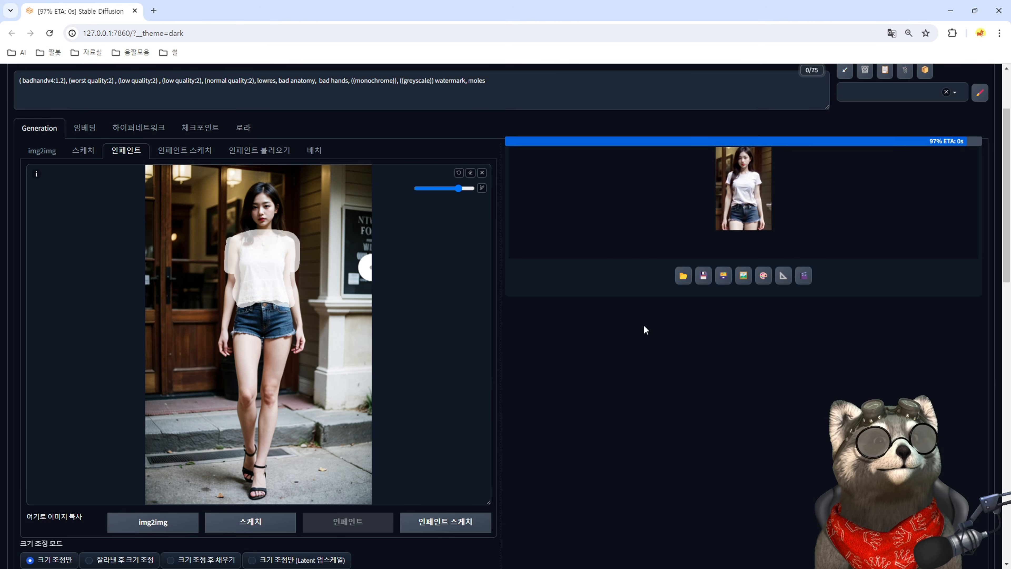
left_click(776, 233)
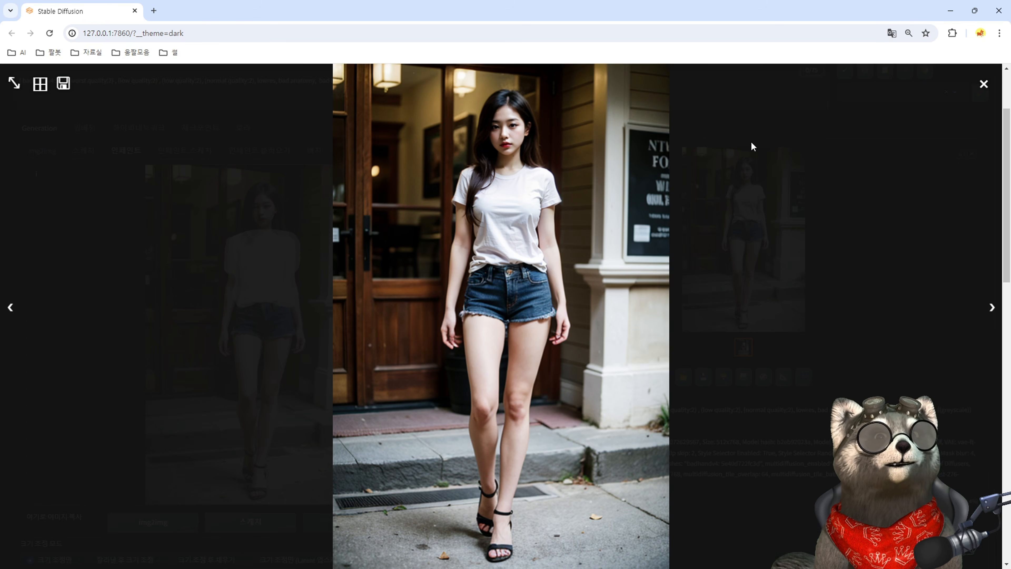
left_click(983, 85)
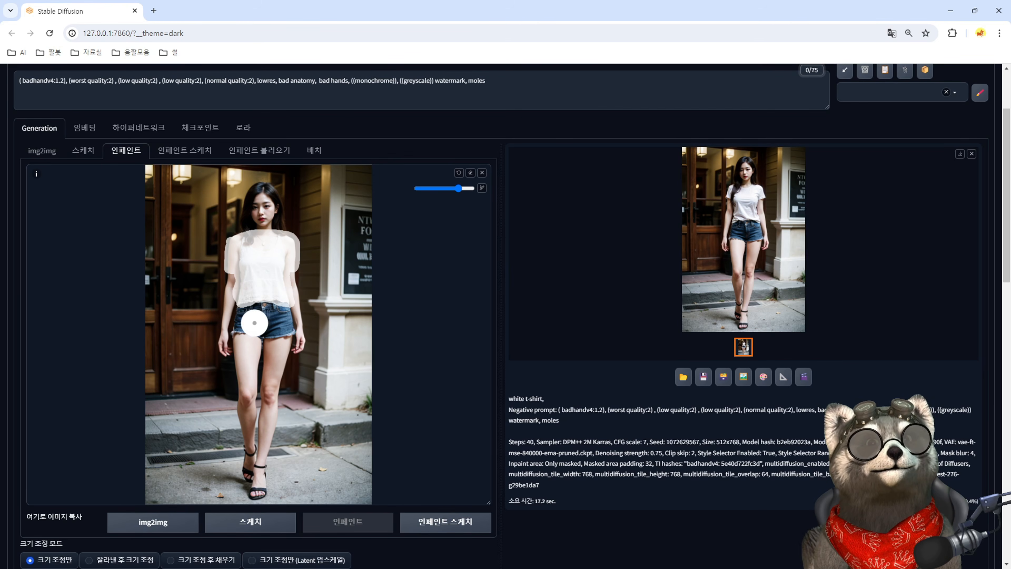
Clear the mask over the top, paint a trial mask over the denim shorts and clear that as well.
left_click(471, 173)
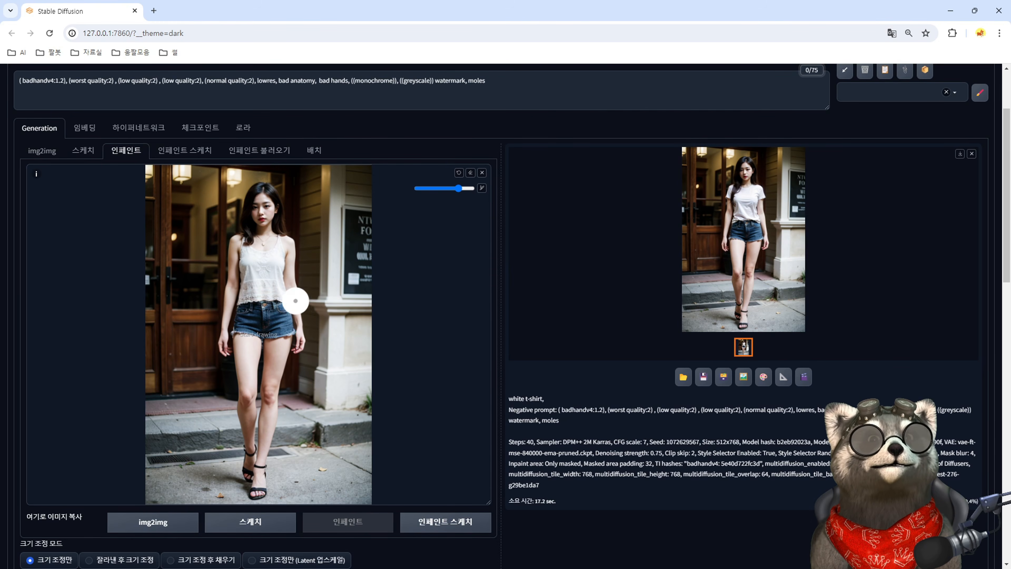
mouse_move(236, 309)
left_mouse_down()
mouse_move(286, 323)
mouse_move(239, 331)
left_mouse_up()
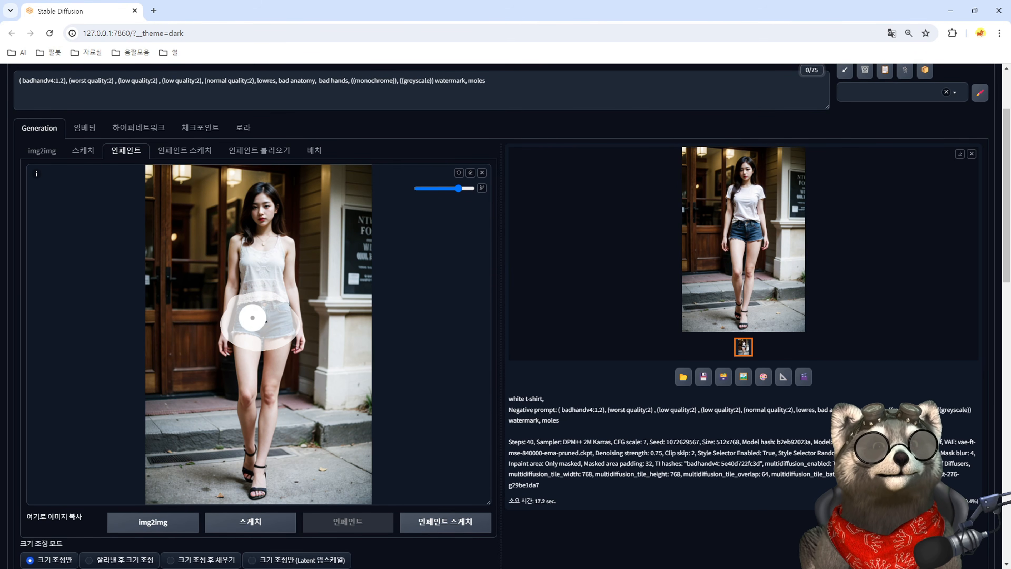
left_click(470, 173)
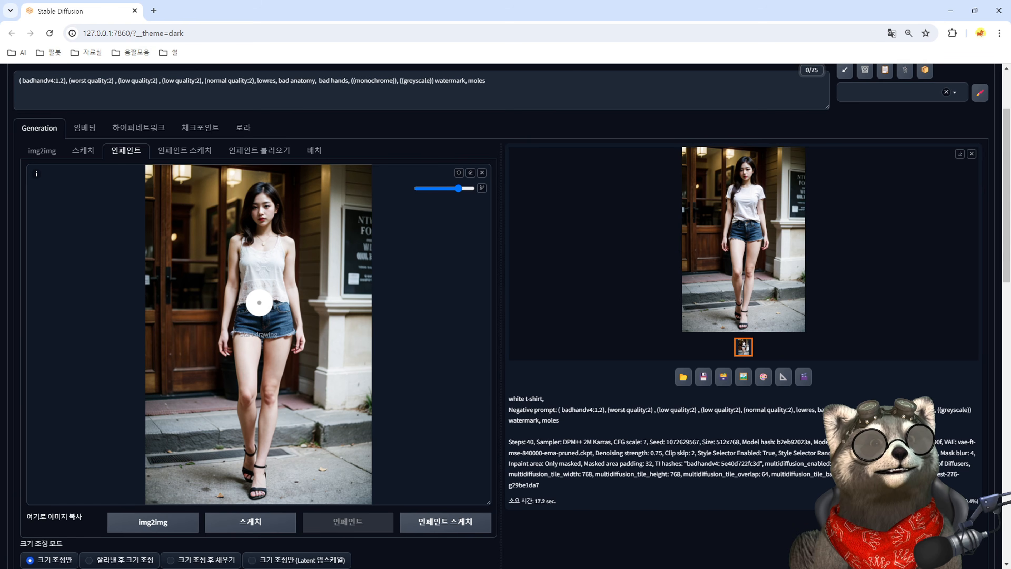
Copy the inpainted t-shirt image and paste it as the input image of Inpaint Anything.
scroll(477, 122, "up", 3)
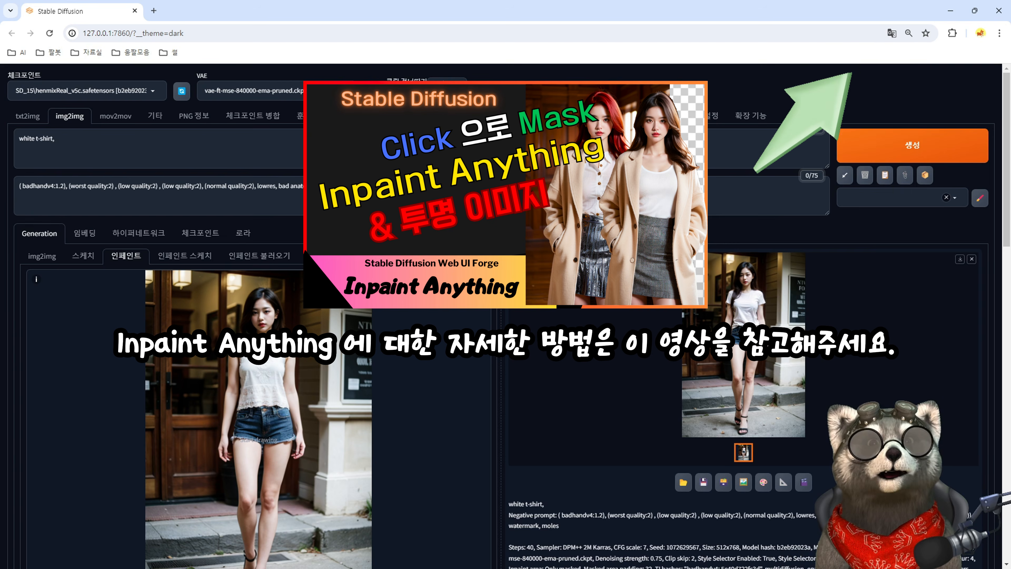
right_click(744, 337)
left_click(790, 380)
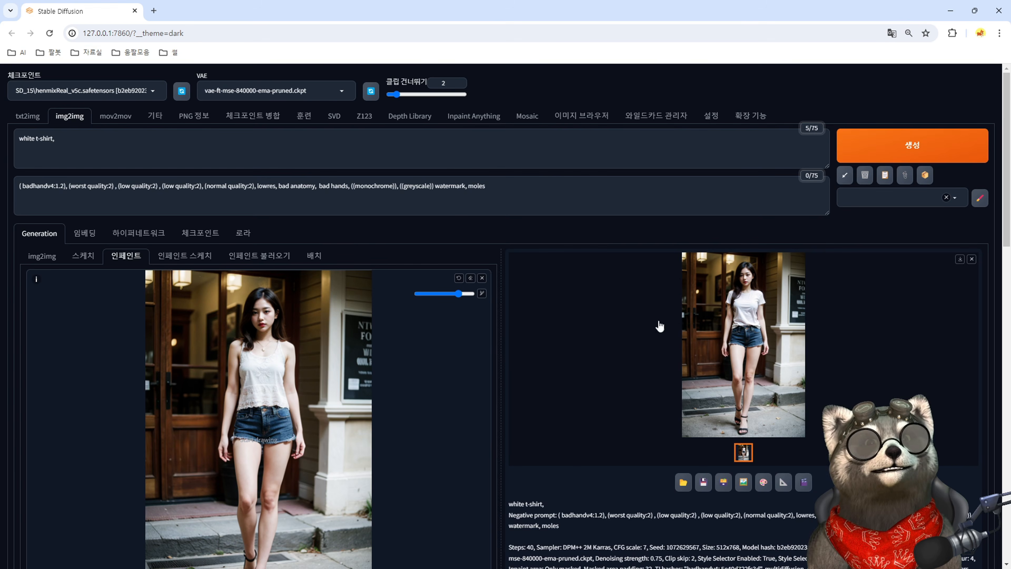
left_click(482, 116)
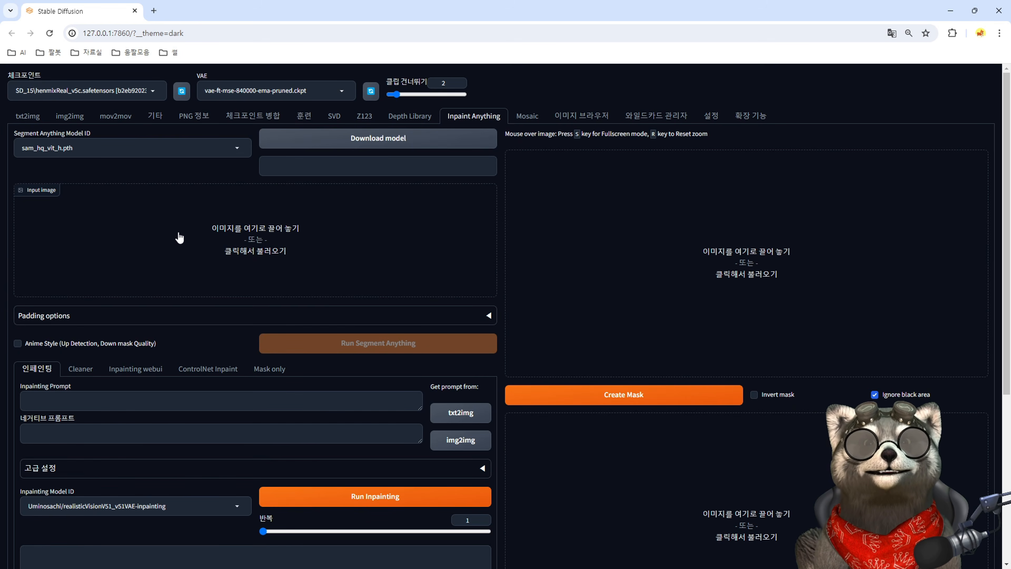
key("ctrl+v")
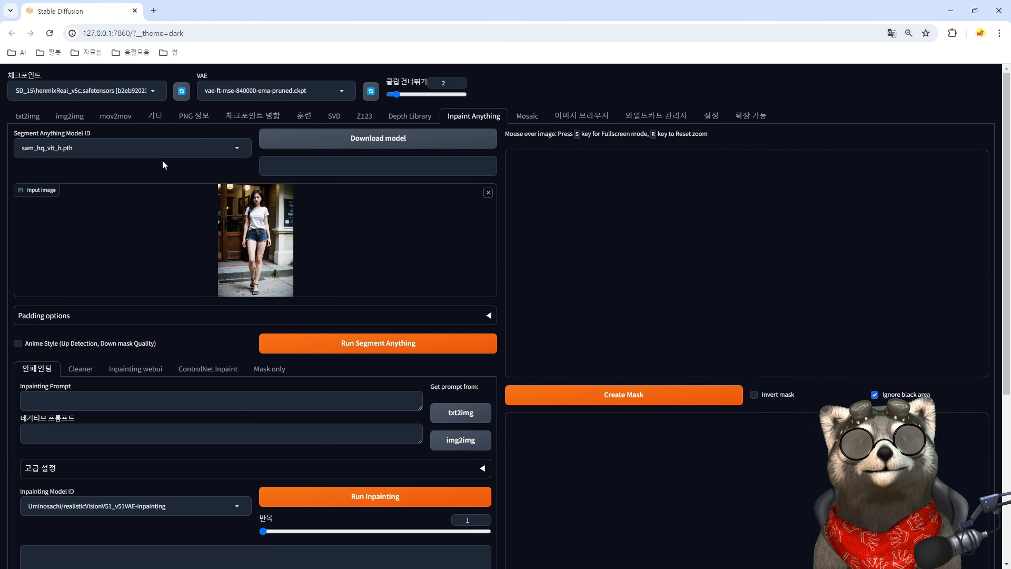
Keep sam_hq_vit_h.pth as the Segment Anything model and run the segmentation on the input image.
left_click(159, 150)
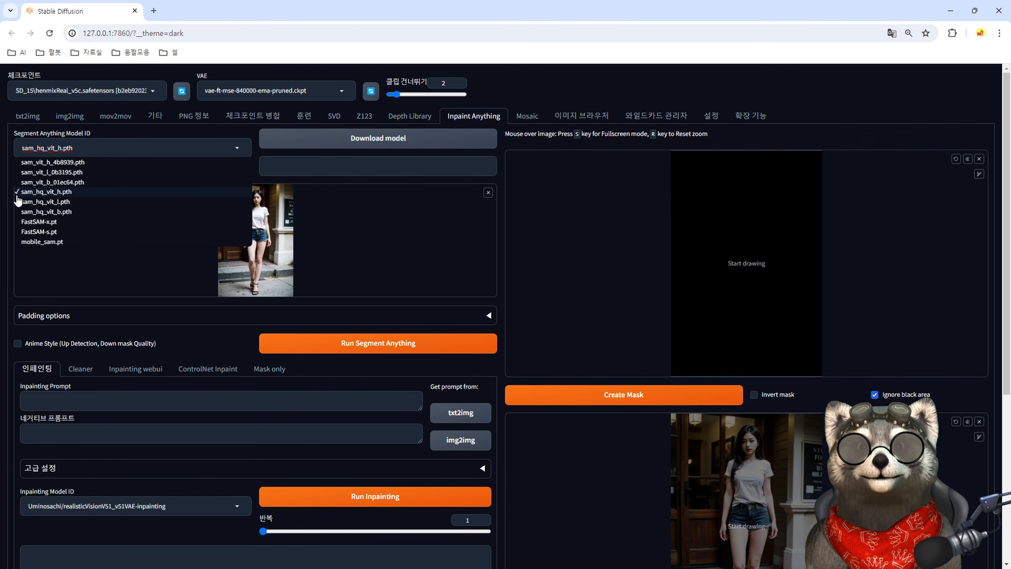
left_click(8, 205)
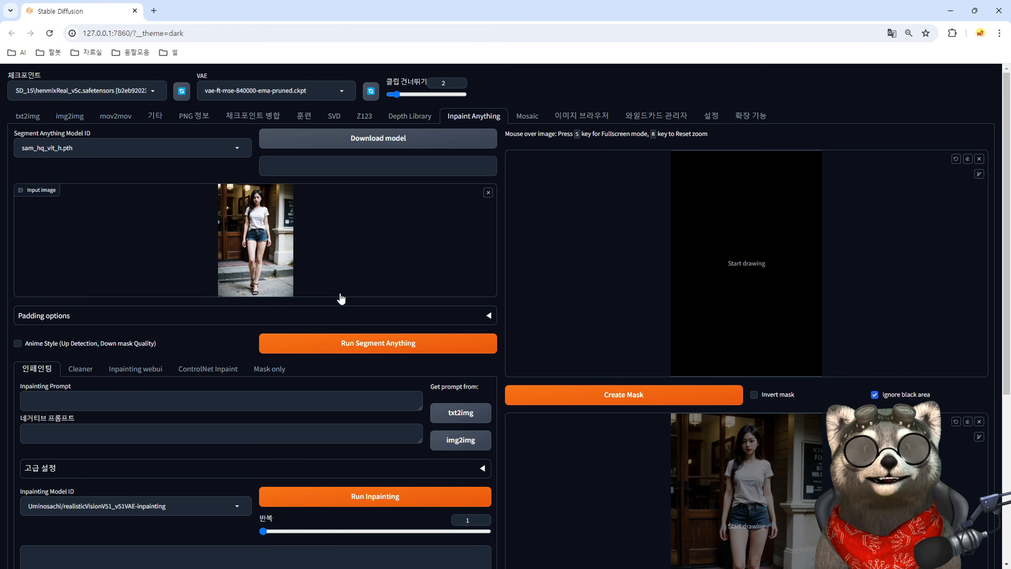
left_click(237, 151)
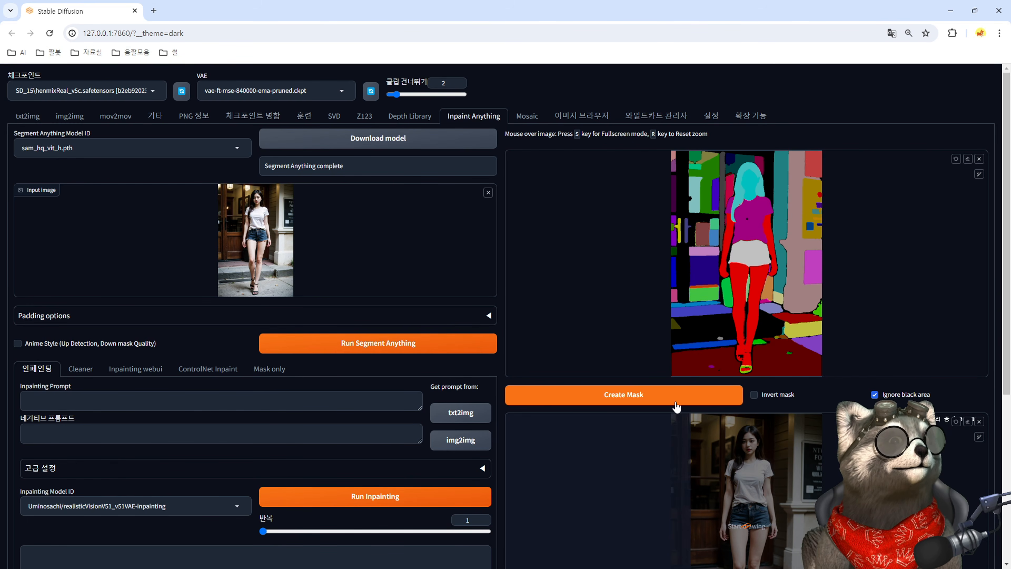
Create a mask from the segment covering the white t-shirt.
scroll(676, 407, "down", 1)
scroll(676, 407, "down", 3)
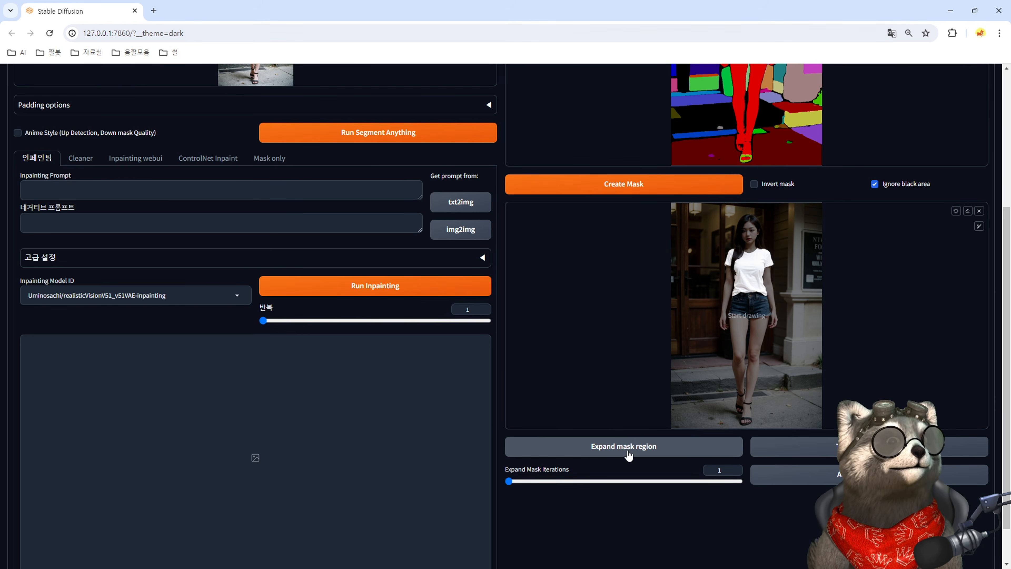
Get the mask image of the t-shirt under Mask only and send it to img2img inpaint.
left_click(636, 449)
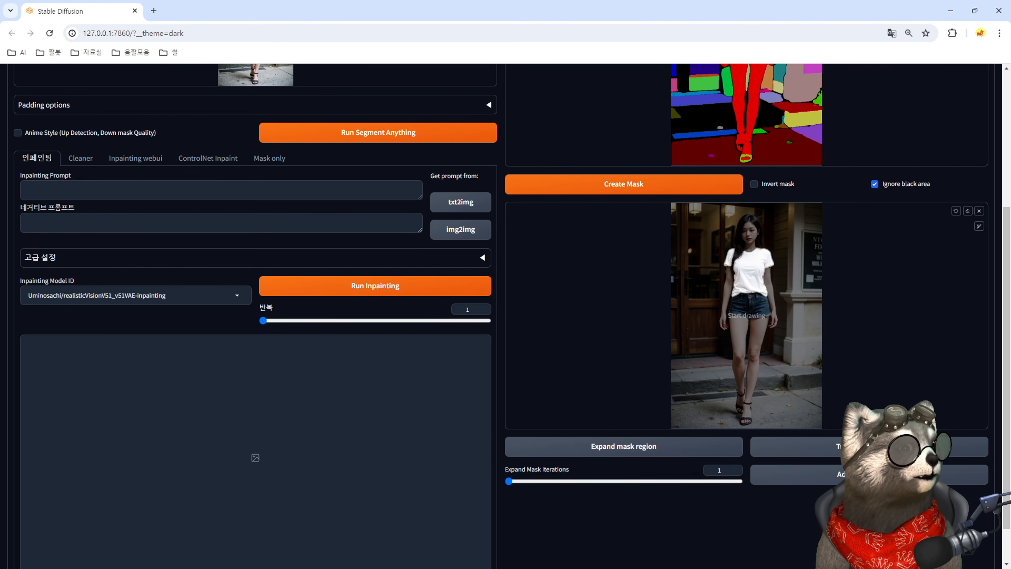
left_click(155, 198)
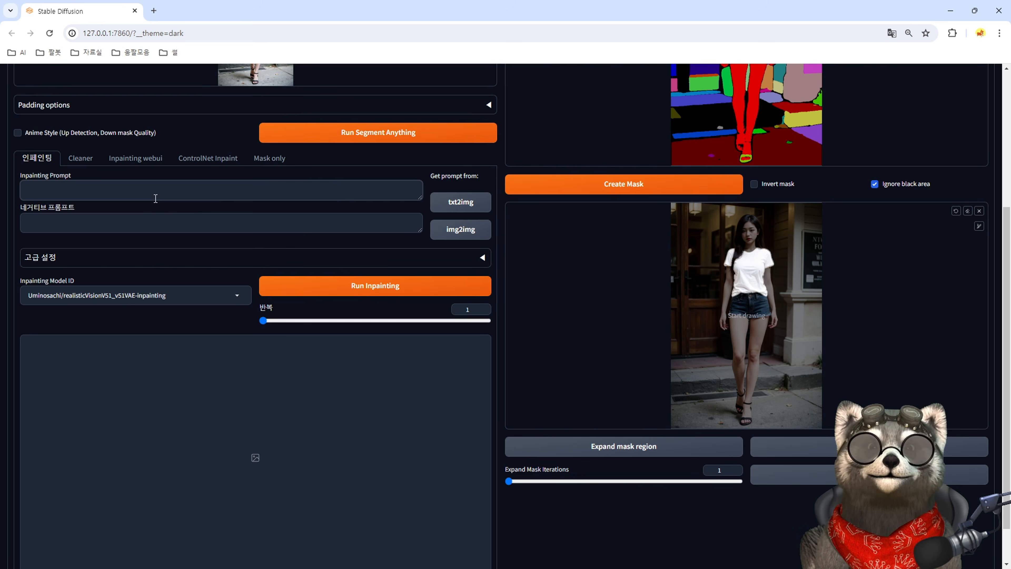
left_click(274, 159)
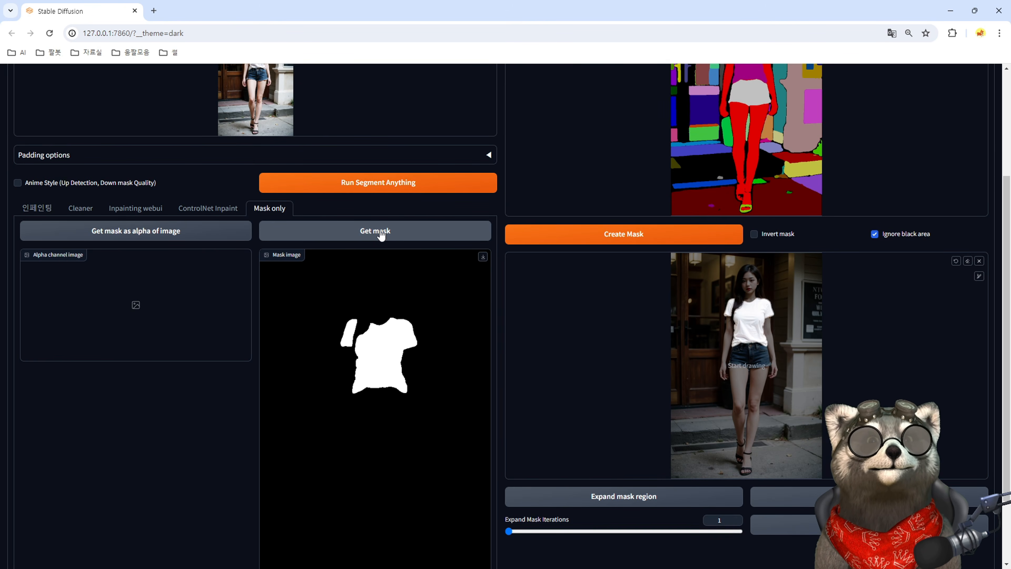
scroll(397, 400, "down", 2)
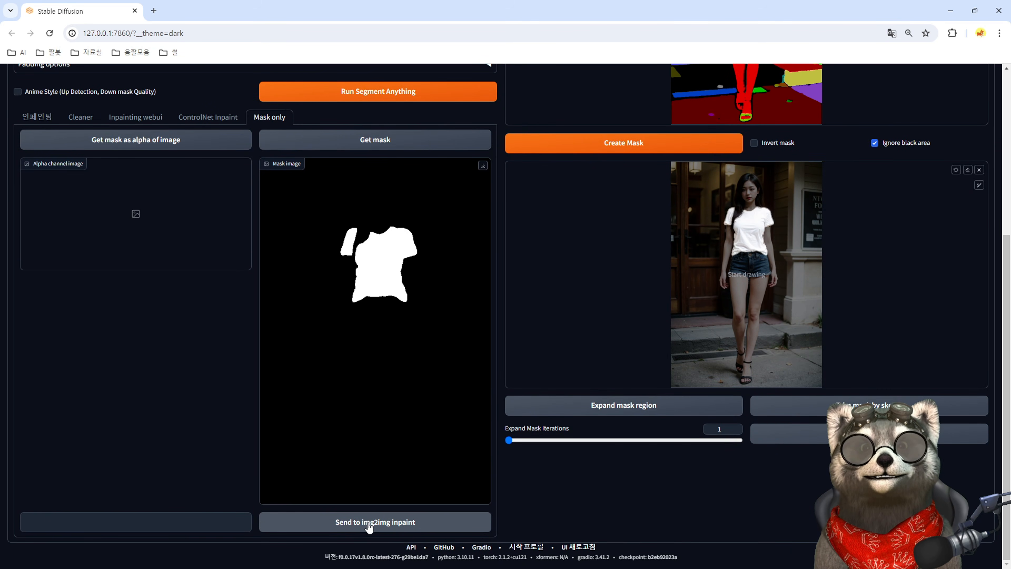
left_click(389, 529)
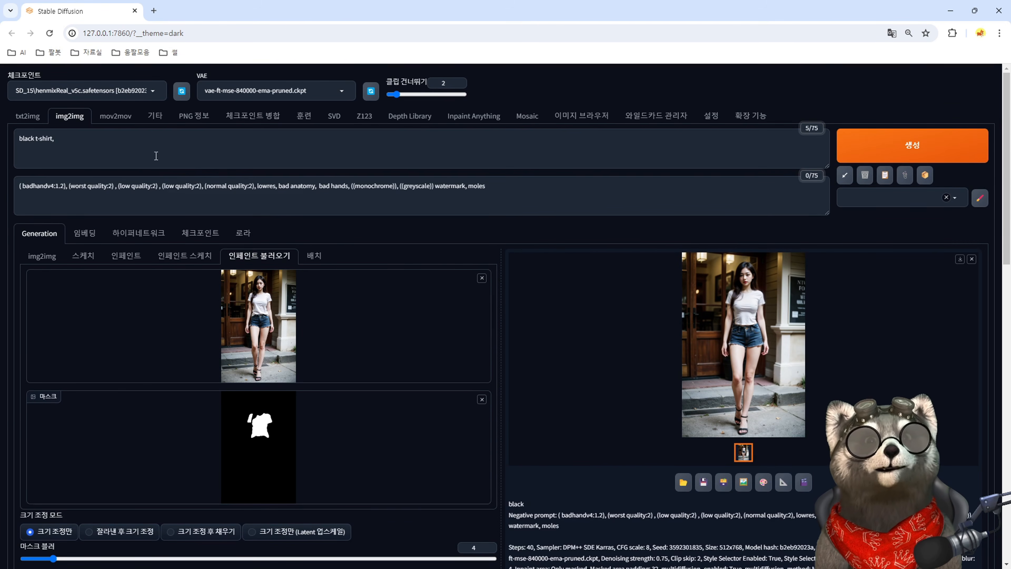
Add the add_detail and lcm-lora-sdv1-5 LoRAs to the "black t-shirt" prompt and return to the generation settings.
left_click(243, 233)
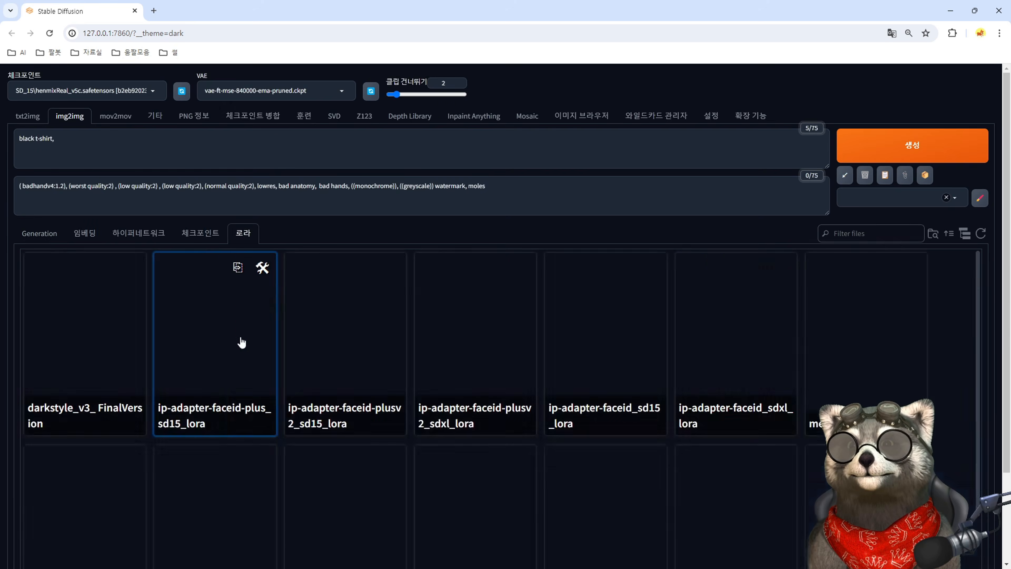
scroll(334, 382, "down", 5)
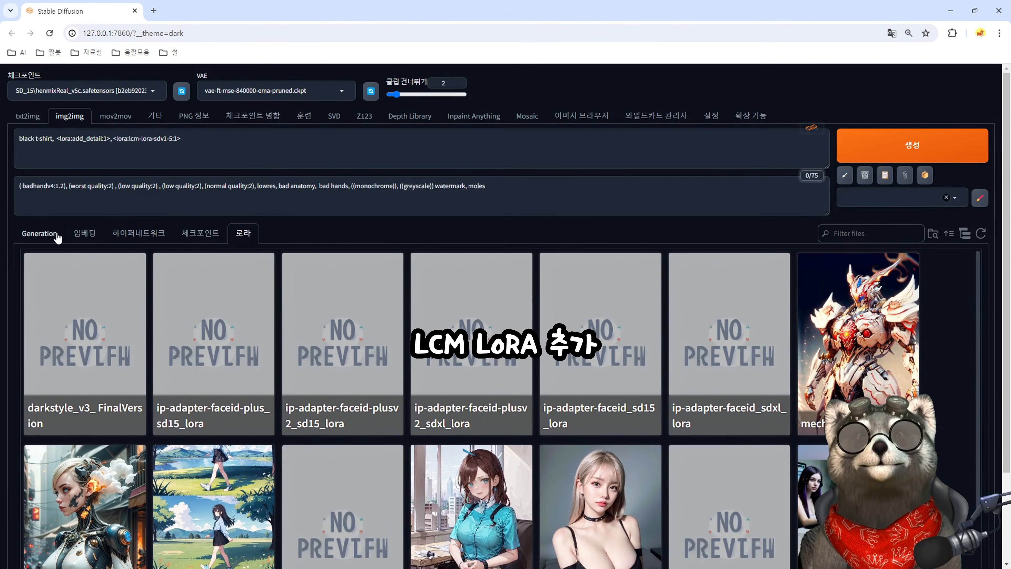
left_click(44, 235)
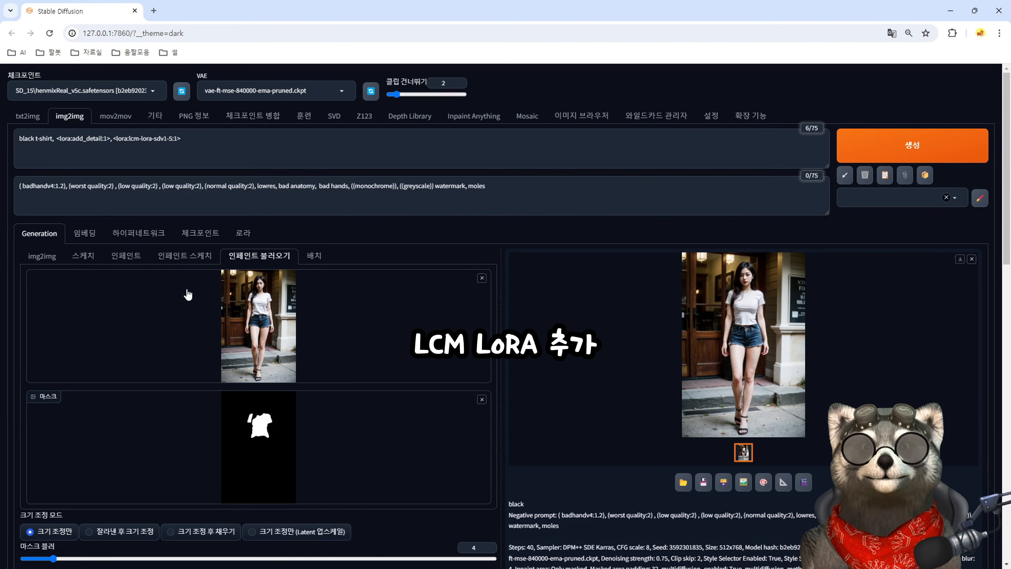
Set the sampling steps to 8 and the sampling method to LCM.
scroll(187, 359, "down", 6)
scroll(252, 431, "down", 3)
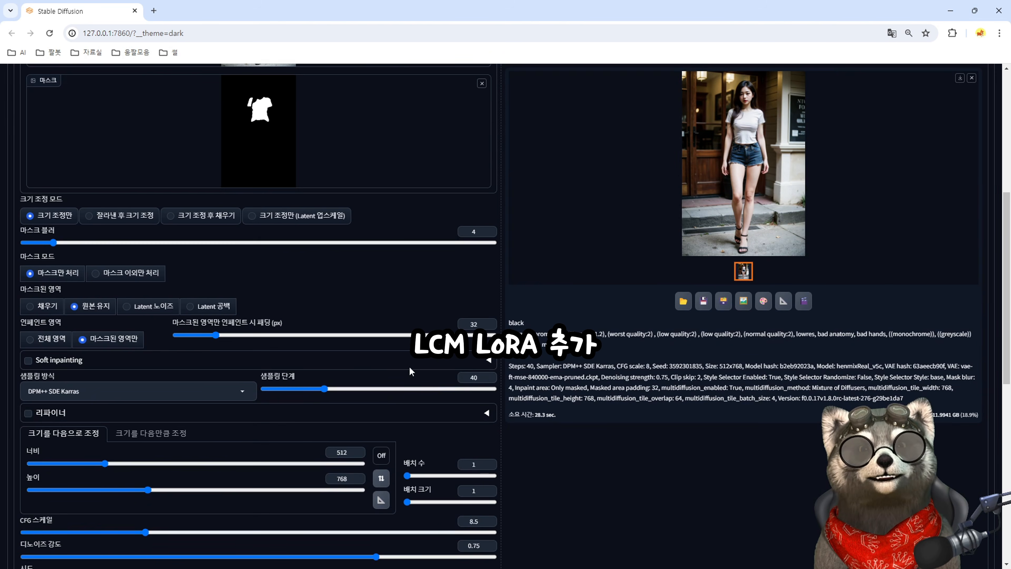
double_click(463, 375)
type("8")
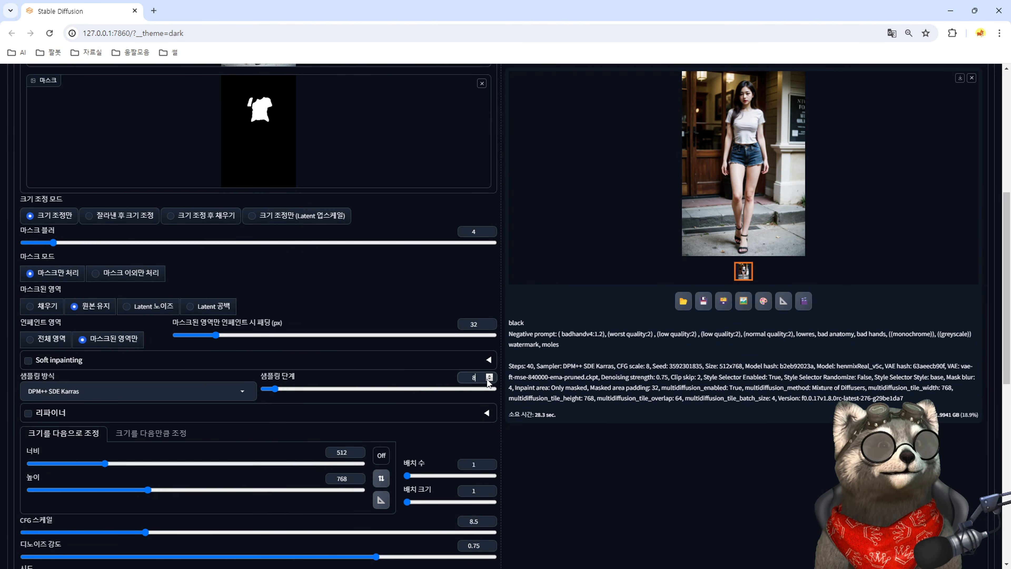
left_click(218, 399)
left_click(42, 353)
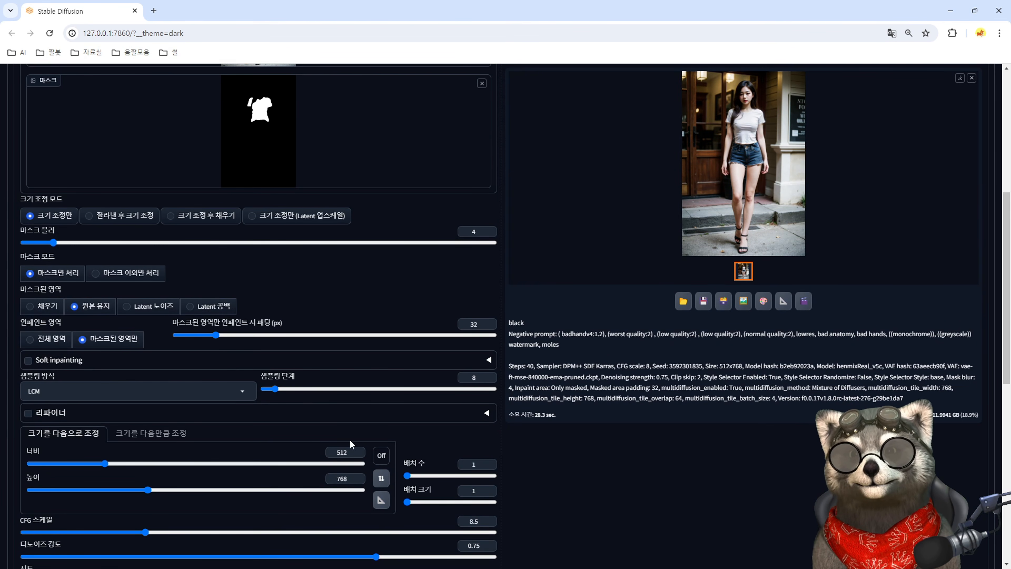
Lower the CFG scale to 1.5.
scroll(318, 438, "down", 5)
left_click_drag(145, 373, 41, 373)
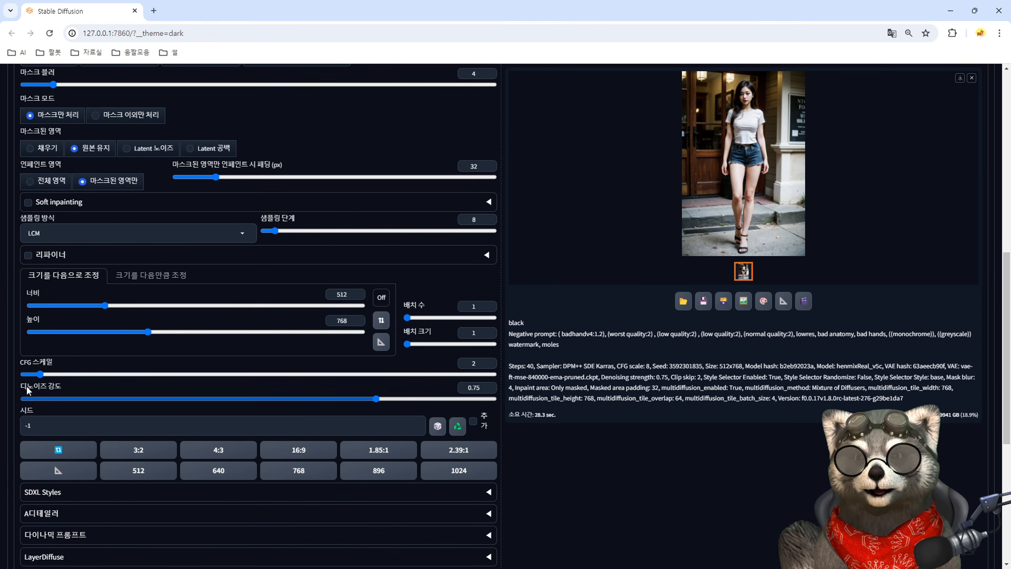
left_click_drag(40, 374, 32, 375)
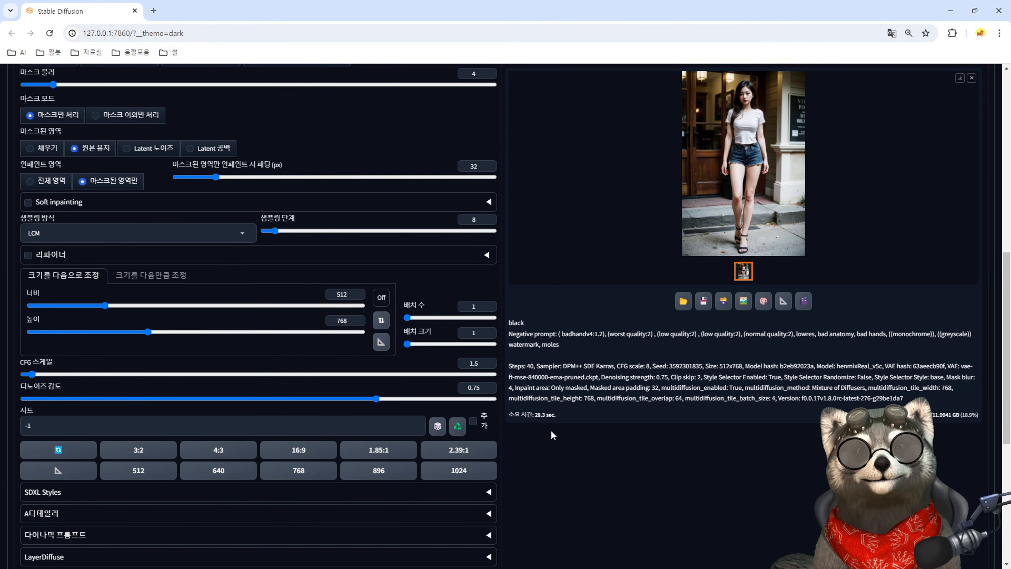
Send the t-shirt mask from Inpaint Anything to img2img inpaint again.
scroll(363, 537, "down", 15)
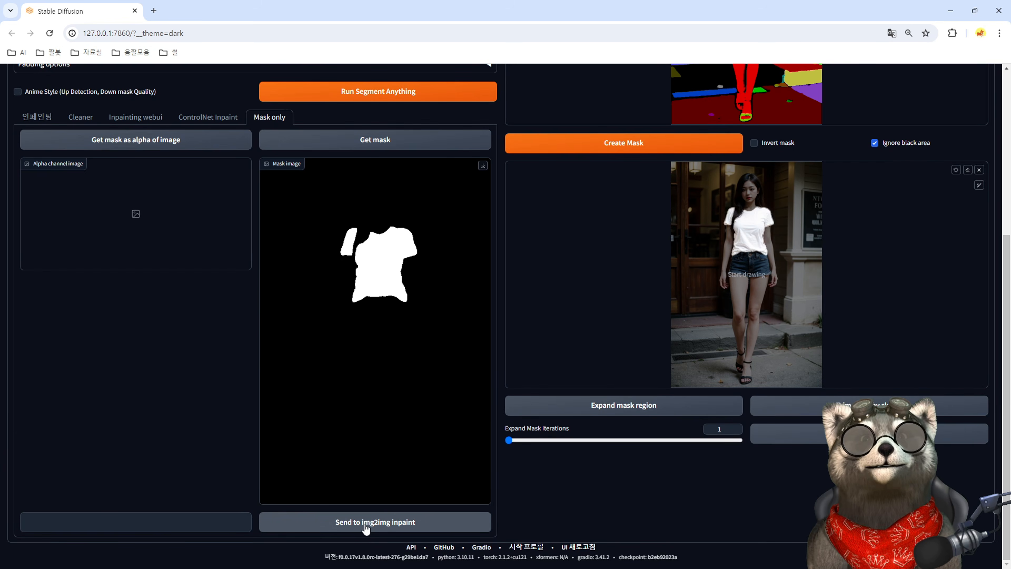
left_click(366, 522)
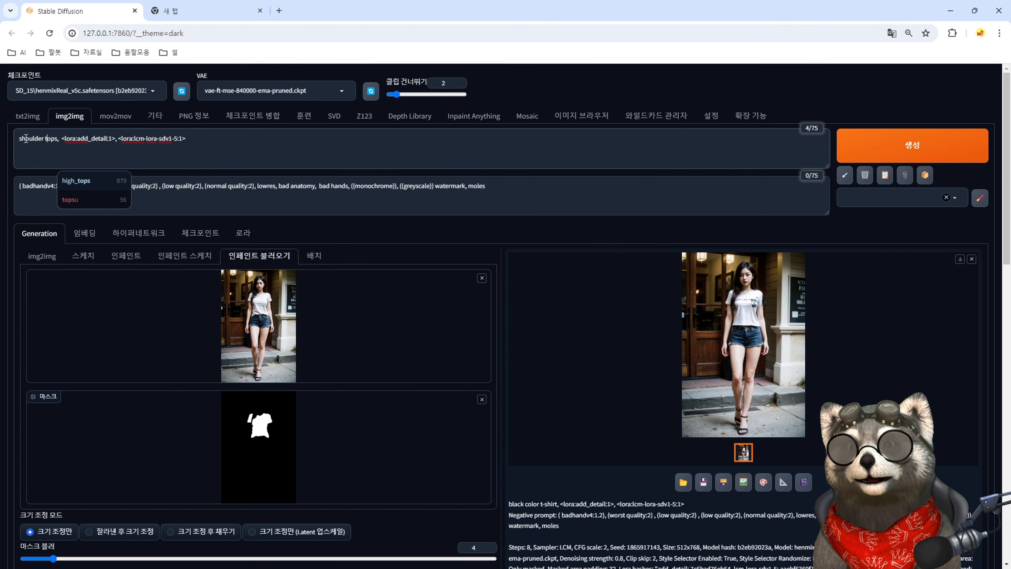
Inpaint the masked t-shirt with the clothing prompt "shoulder tops" and view the result enlarged.
left_click_drag(19, 138, 58, 137)
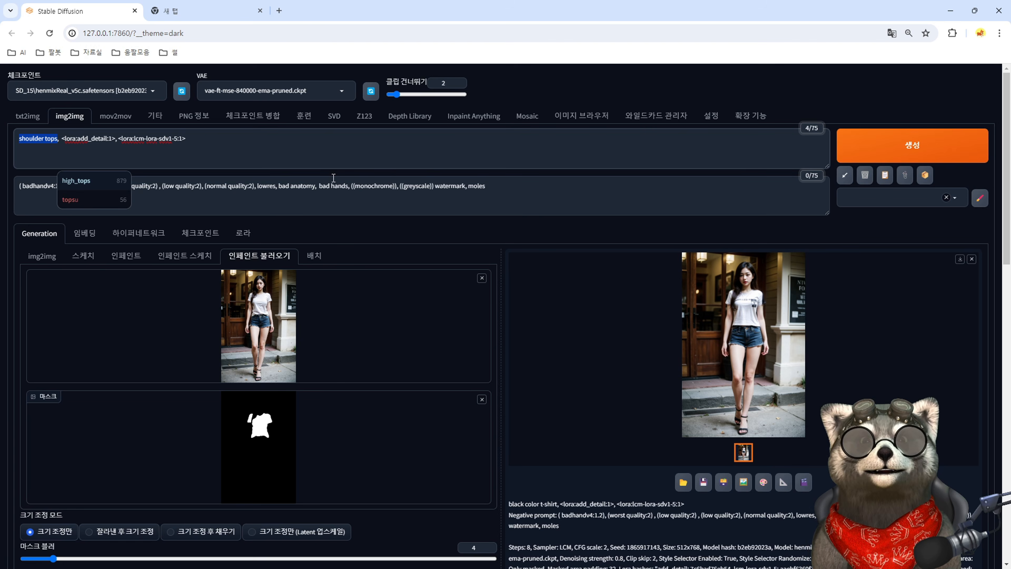
scroll(442, 437, "down", 20)
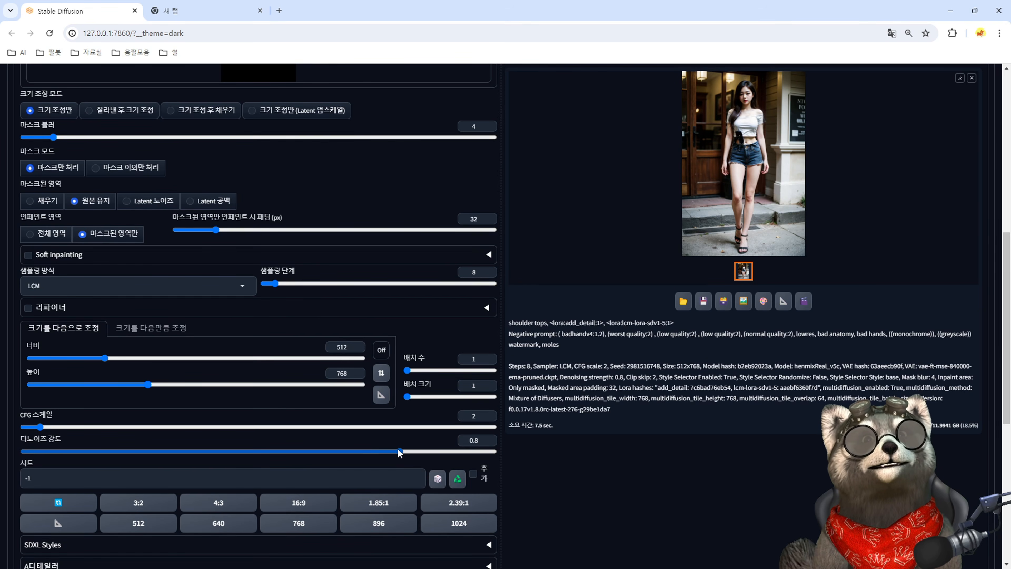
left_click(764, 179)
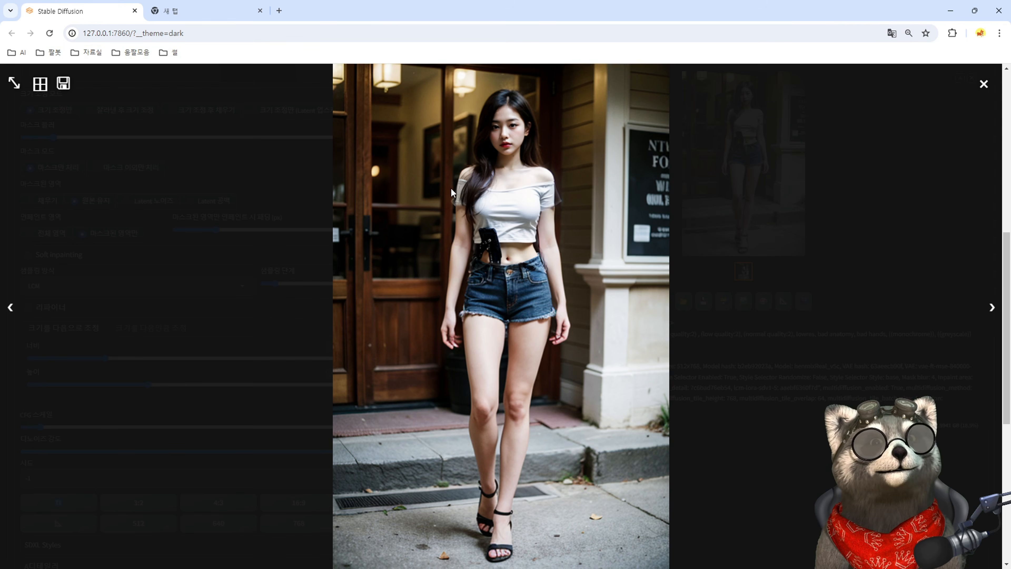
left_click(984, 85)
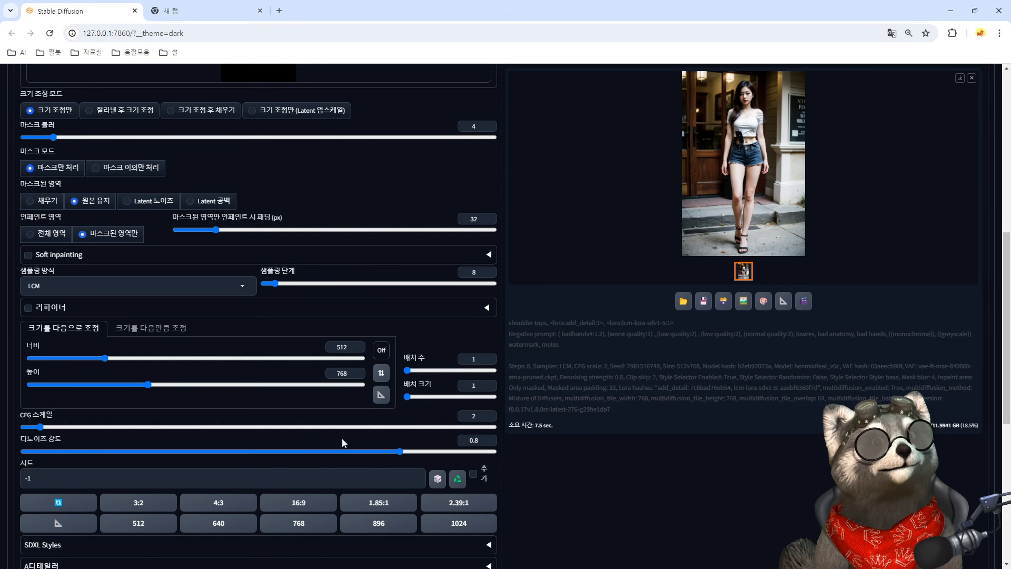
Set the denoising strength to 0.33, regenerate the shoulder top and view the result enlarged.
left_click_drag(400, 451, 181, 478)
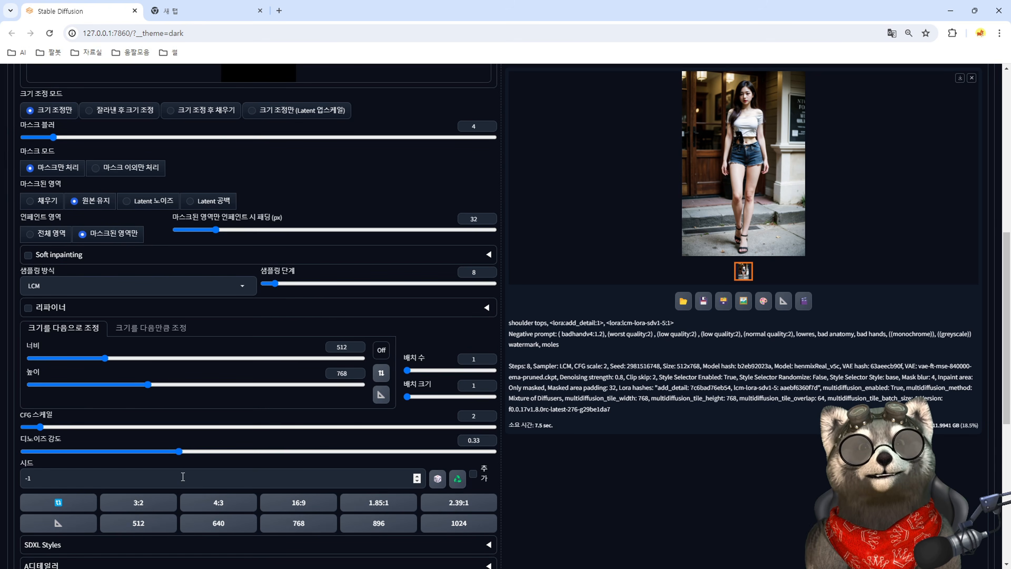
key("ctrl+Return")
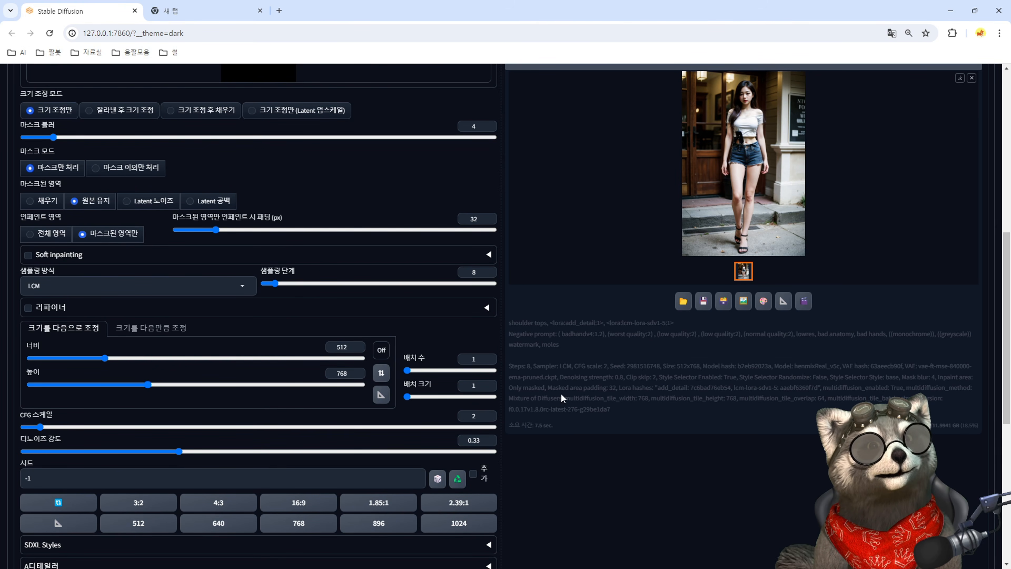
scroll(530, 372, "up", 10)
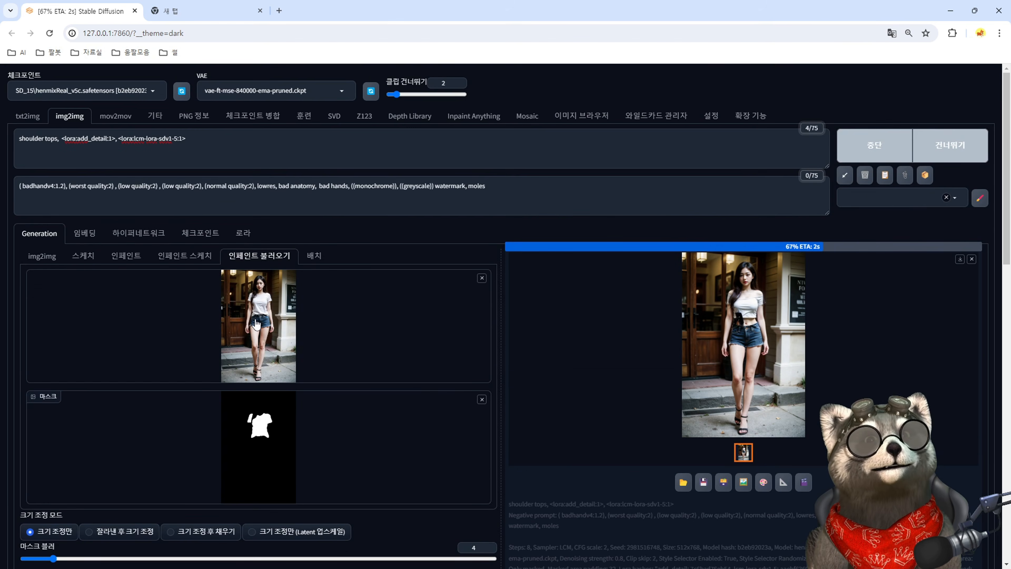
left_click(738, 338)
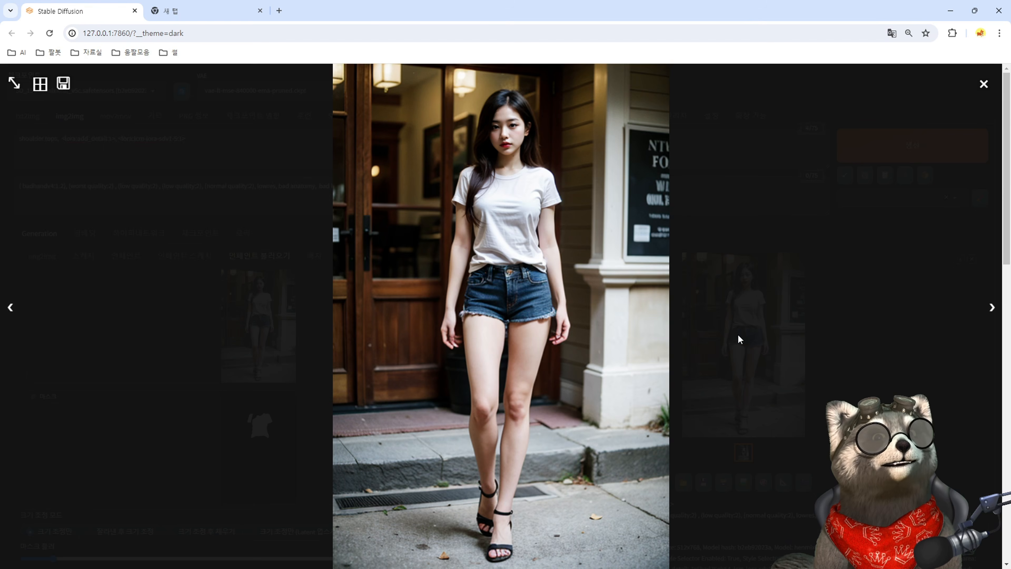
left_click(984, 84)
Set the denoising strength to 0.75, regenerate the shoulder top and view the result enlarged.
scroll(573, 413, "down", 10)
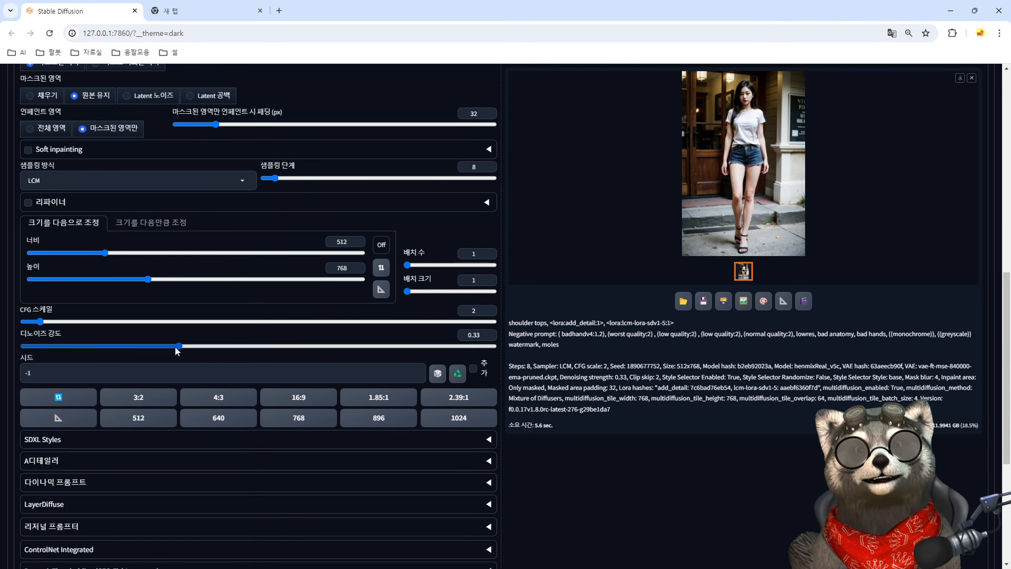
left_click_drag(177, 350, 378, 358)
key("ctrl+Return")
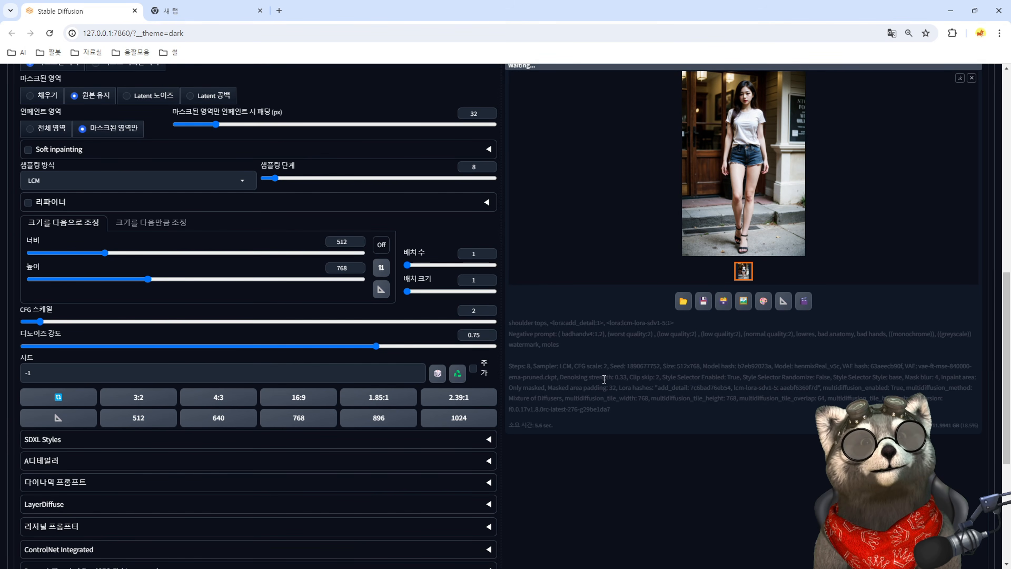
left_click(762, 166)
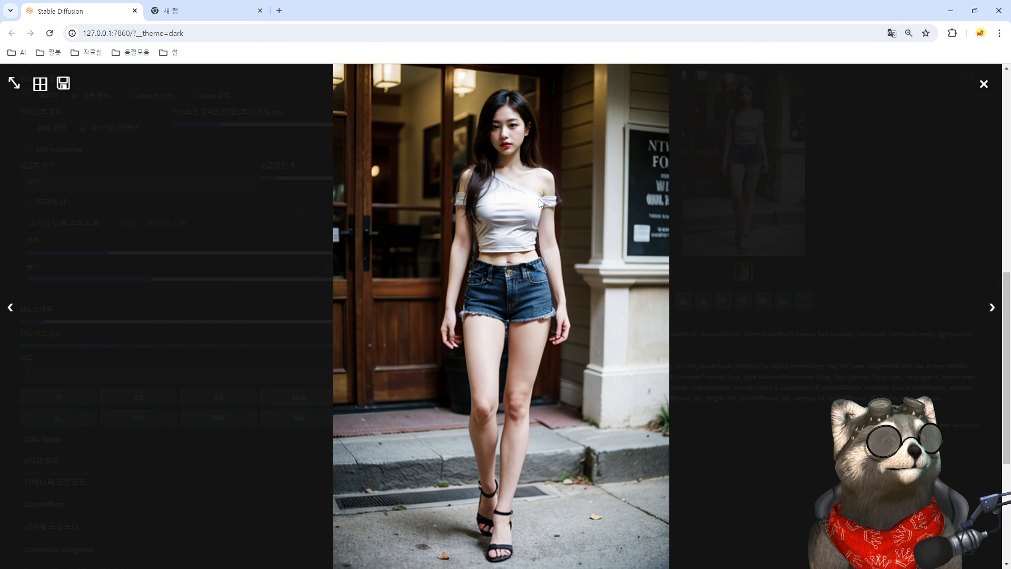
left_click(842, 228)
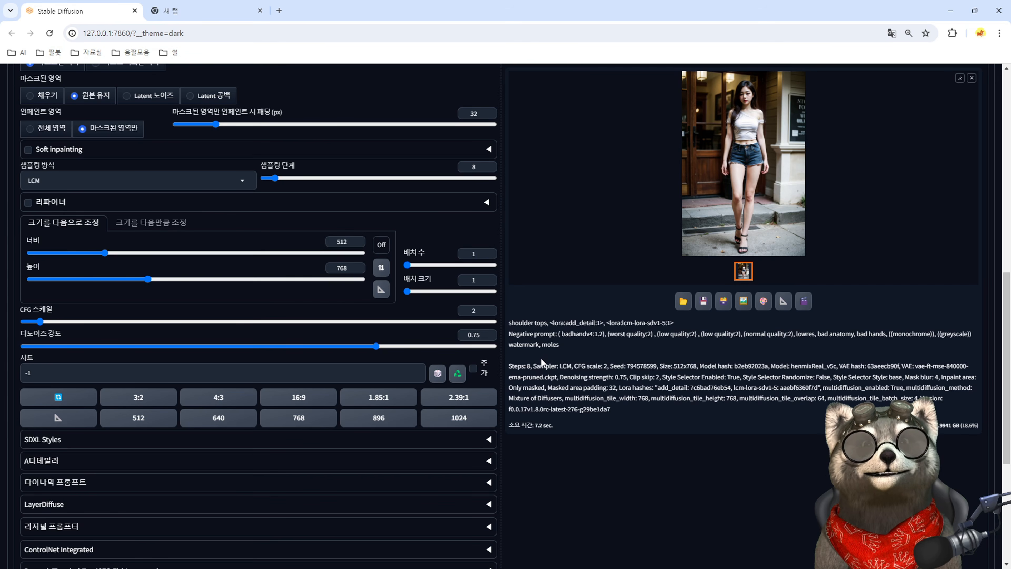
Switch to the empty browser tab and search Google for "블라우스".
left_click(198, 11)
left_click(201, 31)
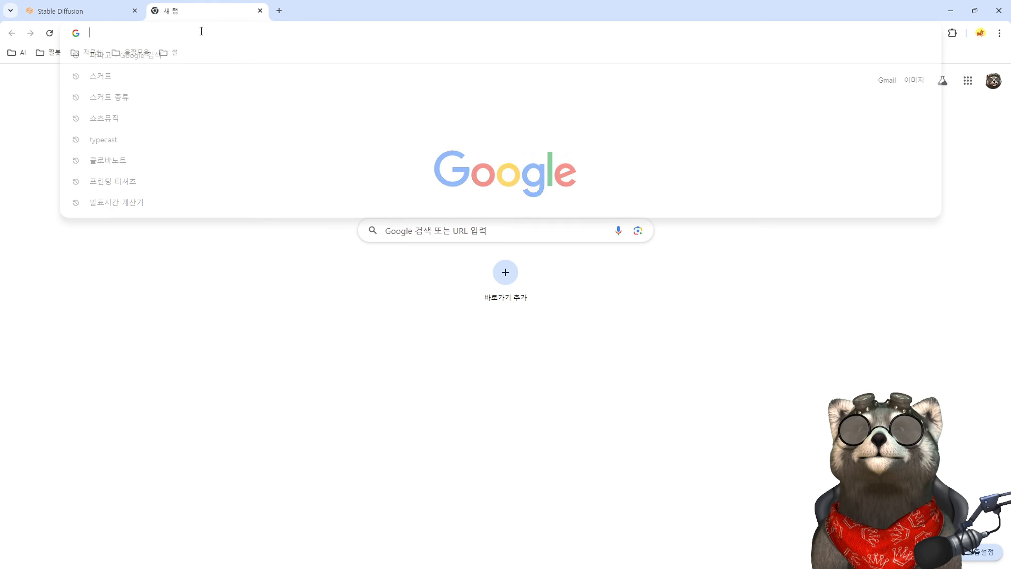
type("블라우스")
key("Return")
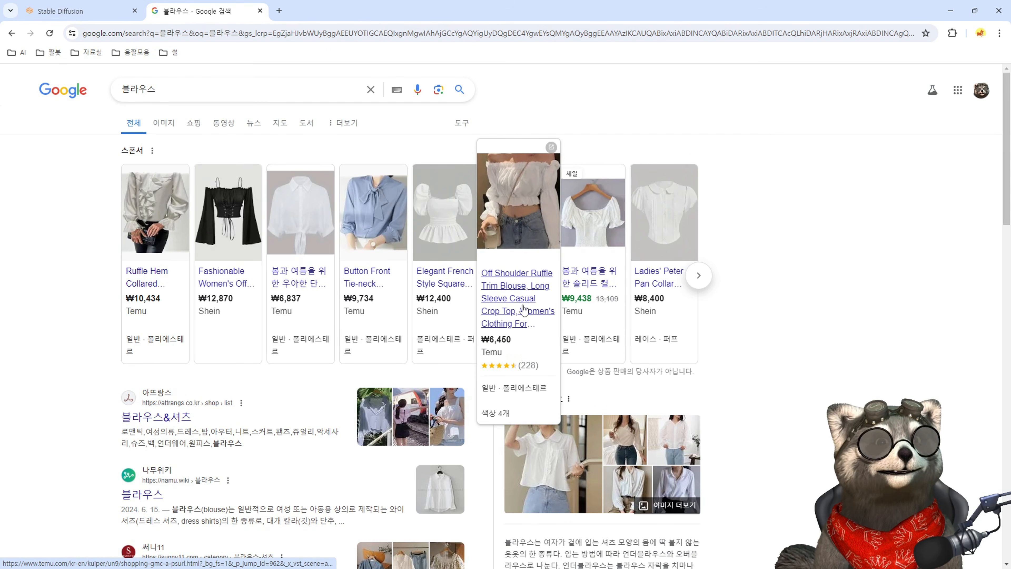
Replace the Google query with "나이키 티셔츠" and run the search.
left_click(201, 90)
key("shift+Left")
key("shift+Left")
key("shift+Left")
key("shift+Left")
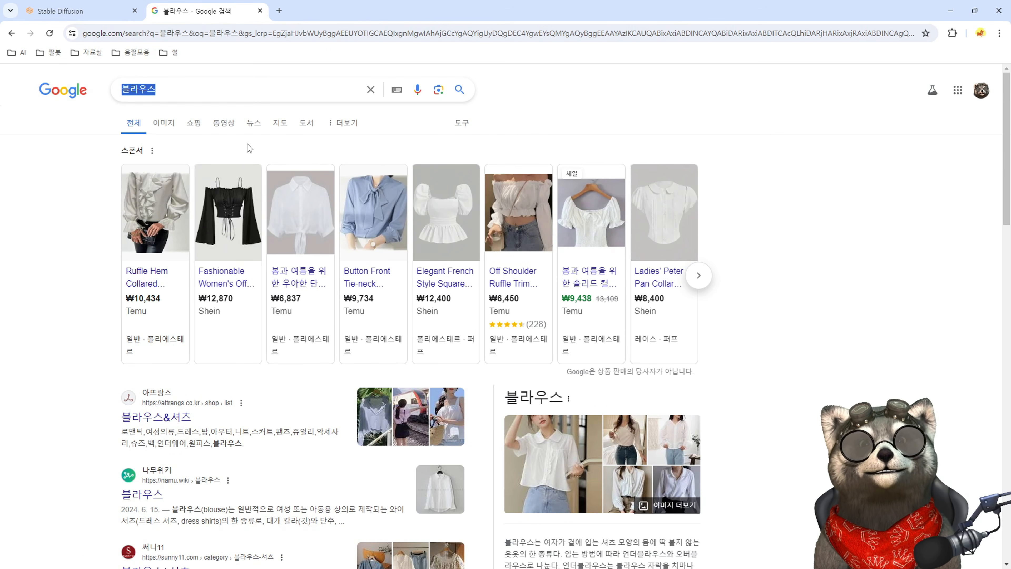
type("나이키 티셔츠")
key("Return")
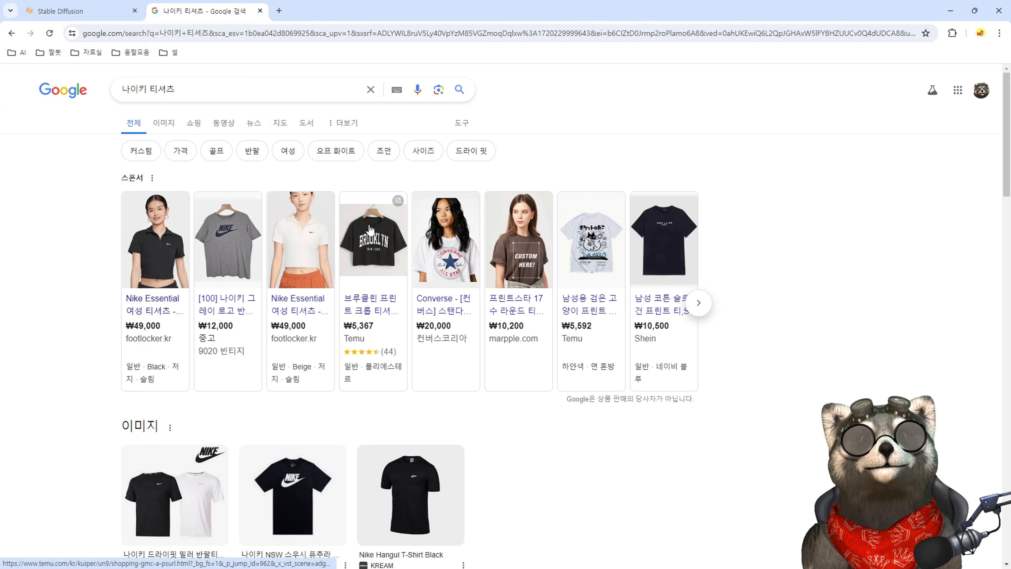
Open the Kolon Mall product page of the black Nike logo t-shirt from the image results and look through it.
left_click(293, 493)
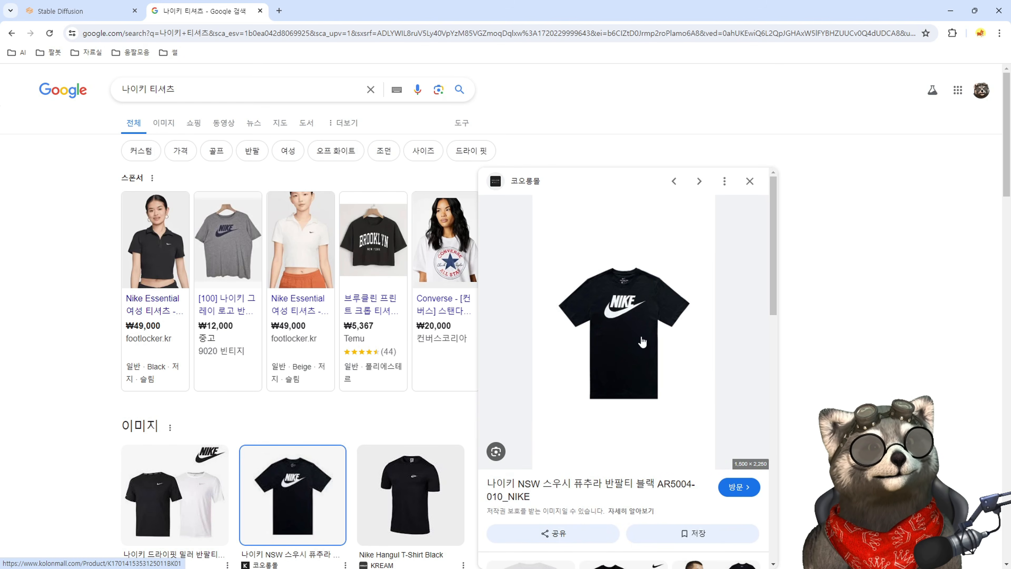
left_click(642, 341)
scroll(674, 468, "down", 20)
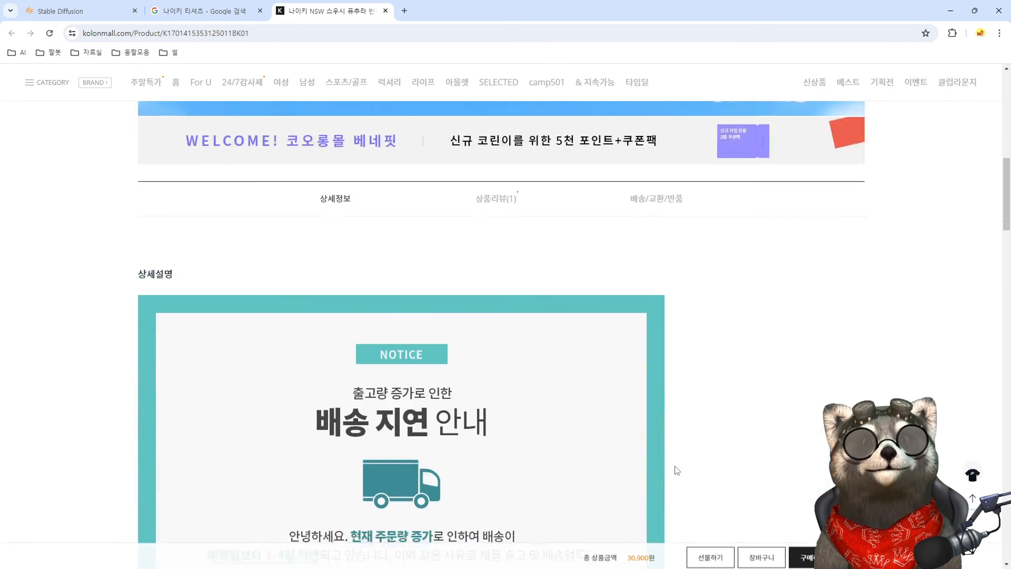
Capture a screenshot region around the full black Nike t-shirt in the first product photo.
scroll(674, 466, "up", 20)
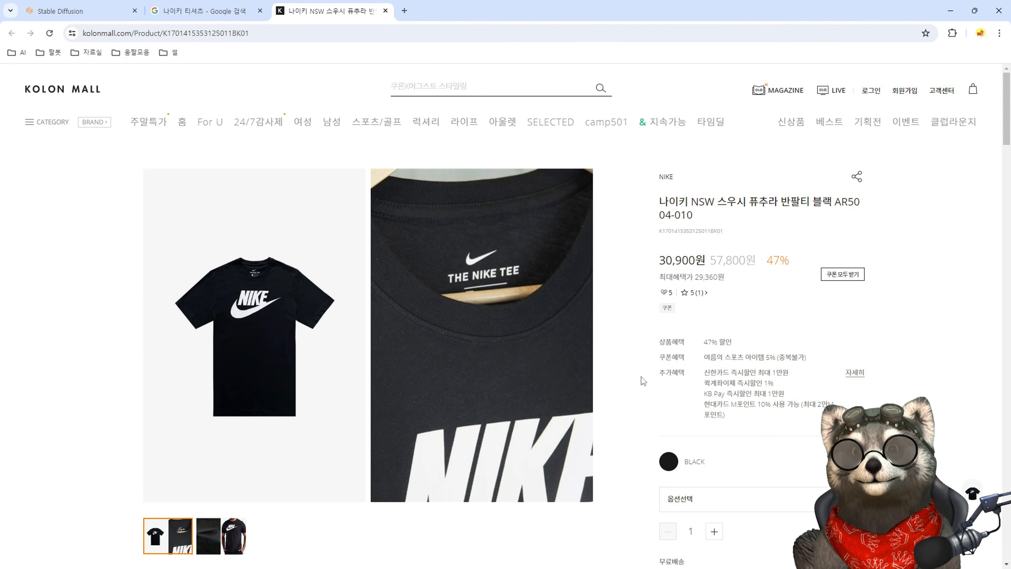
key("shift+Print")
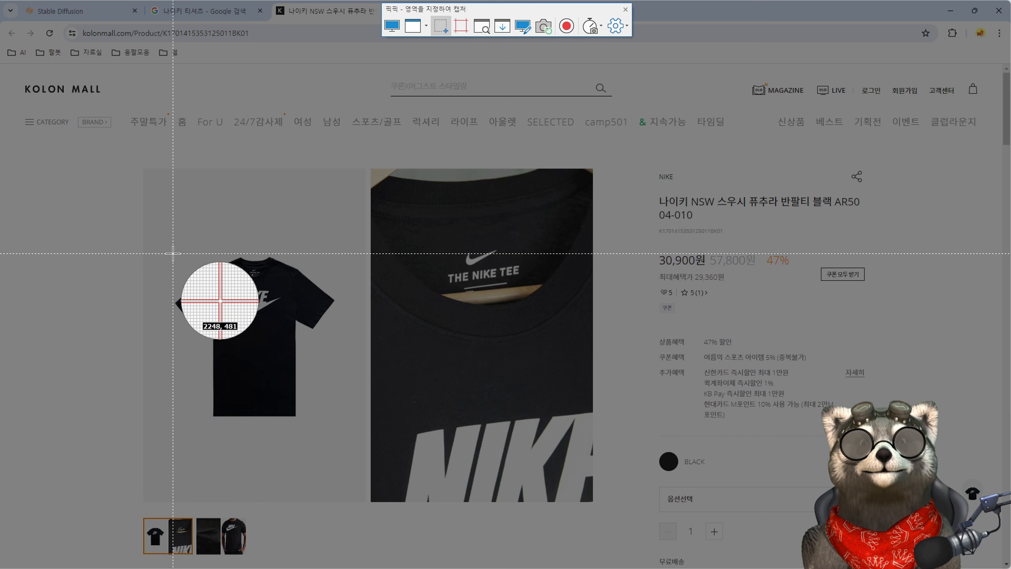
left_click_drag(172, 255, 338, 420)
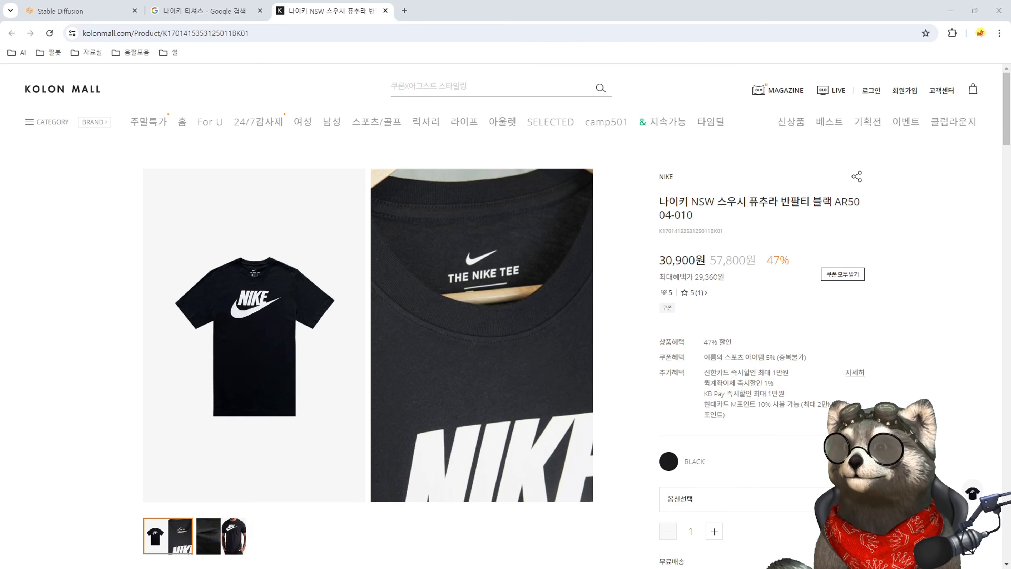
Return to Stable Diffusion and enable ControlNet unit 0 with an independent control image and Pixel Perfect.
left_click(79, 11)
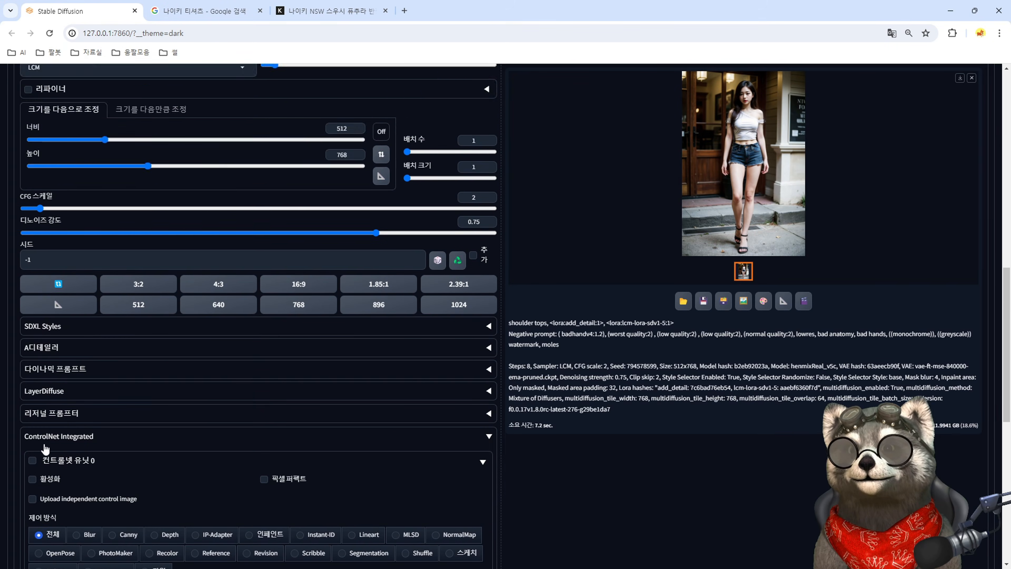
left_click(32, 363)
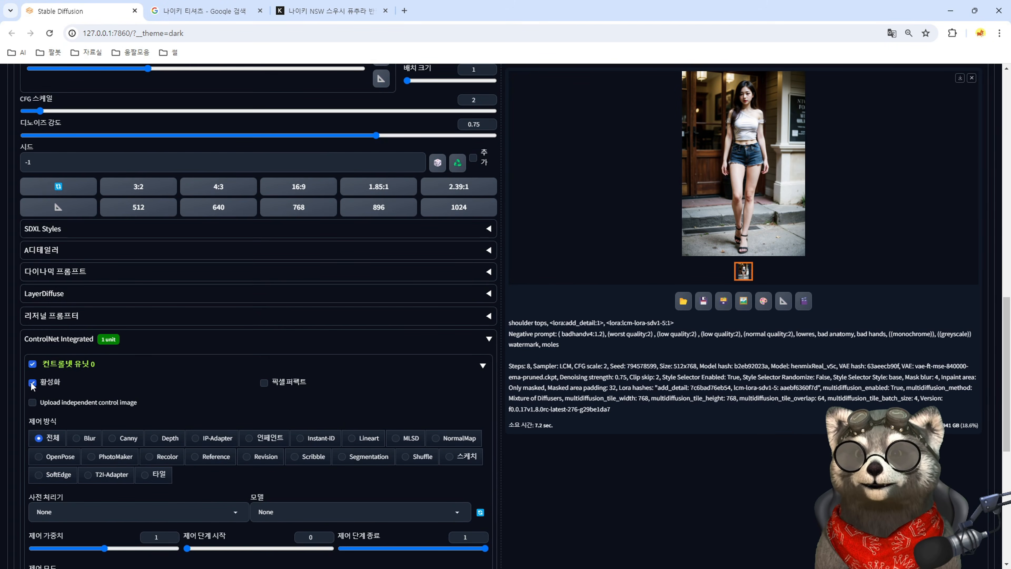
left_click(33, 402)
left_click(263, 383)
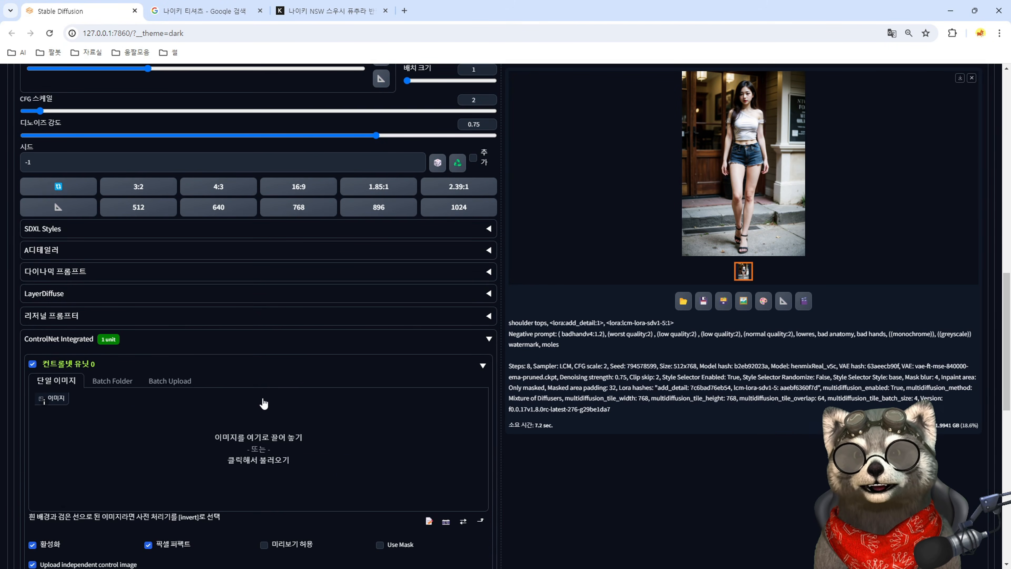
Set the ControlNet unit to IP-Adapter with model ip-adapter-plus_sd15 [836b5c2e] and preprocessor CLIP-ViT-H (IPAdapter).
scroll(244, 410, "down", 4)
left_click(209, 392)
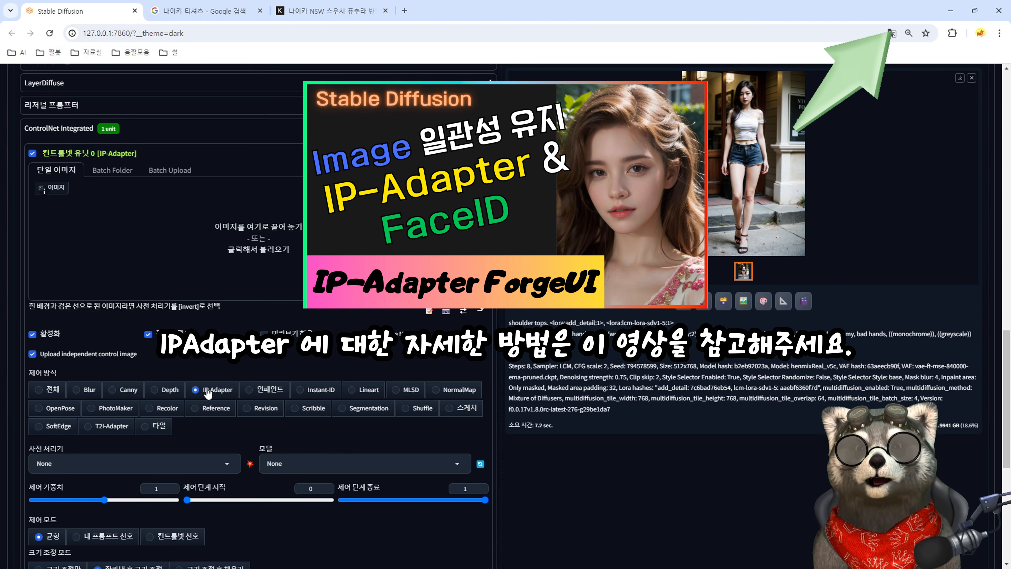
left_click(227, 464)
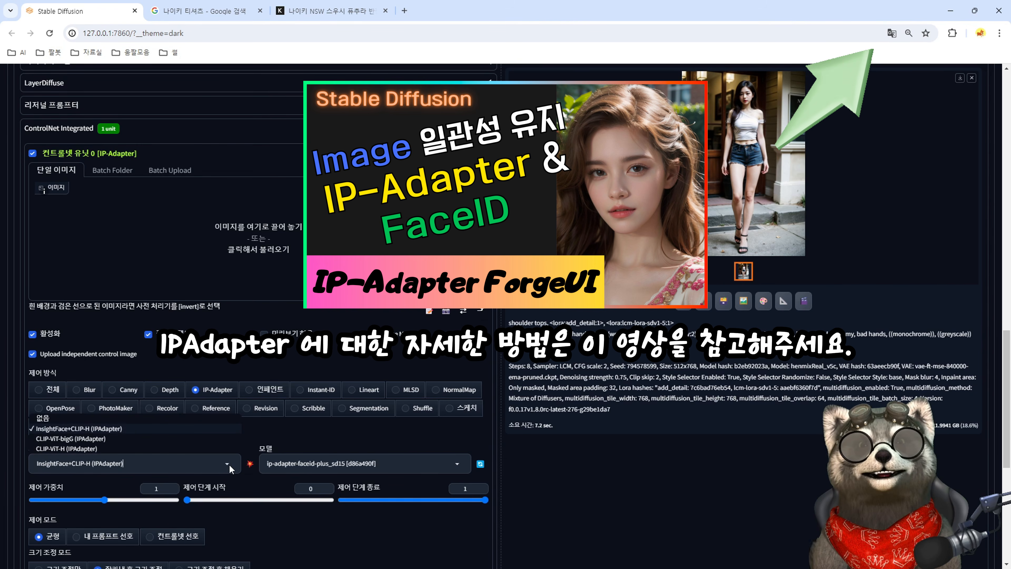
left_click(398, 463)
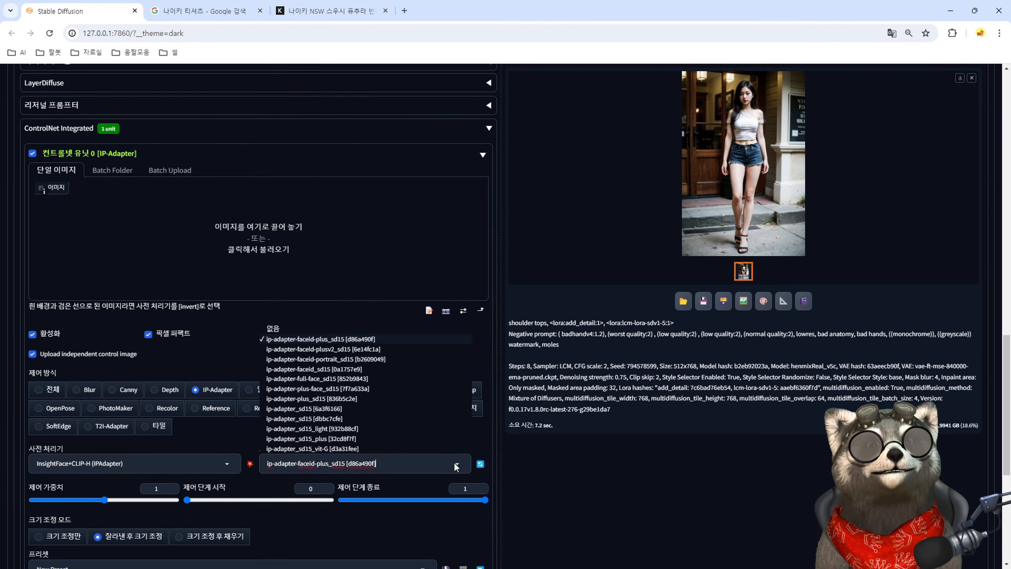
left_click(314, 399)
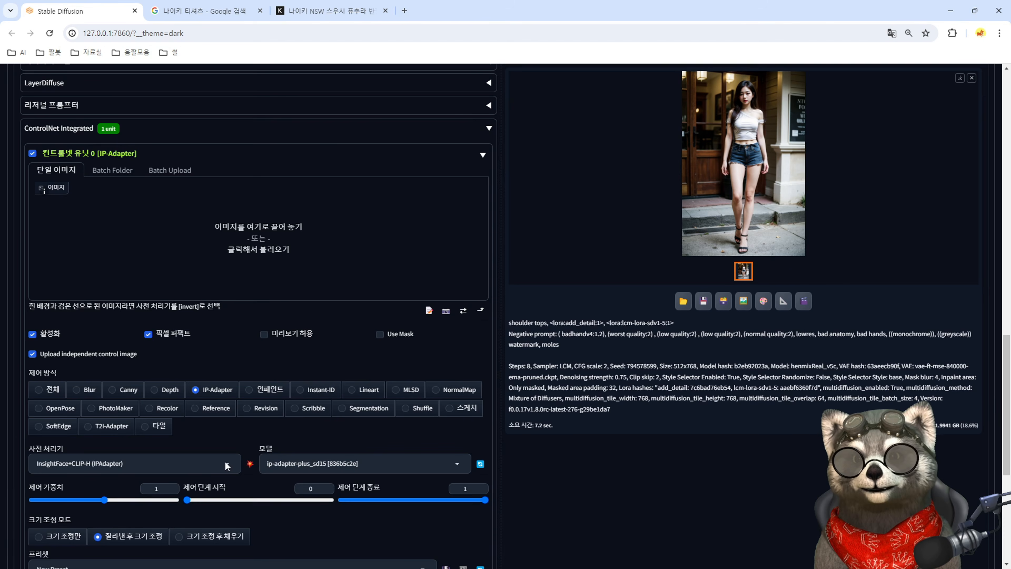
left_click(228, 462)
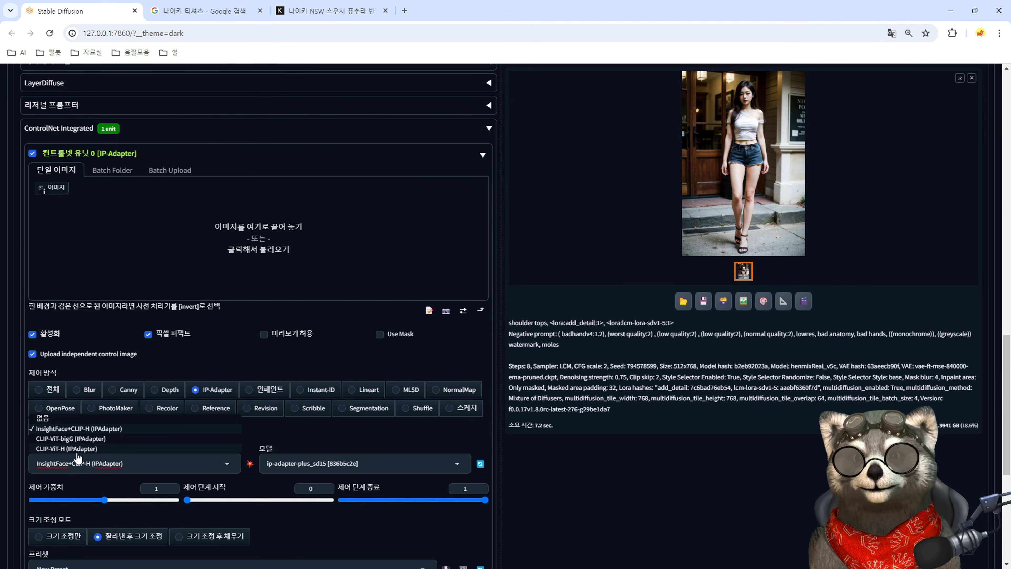
left_click(69, 449)
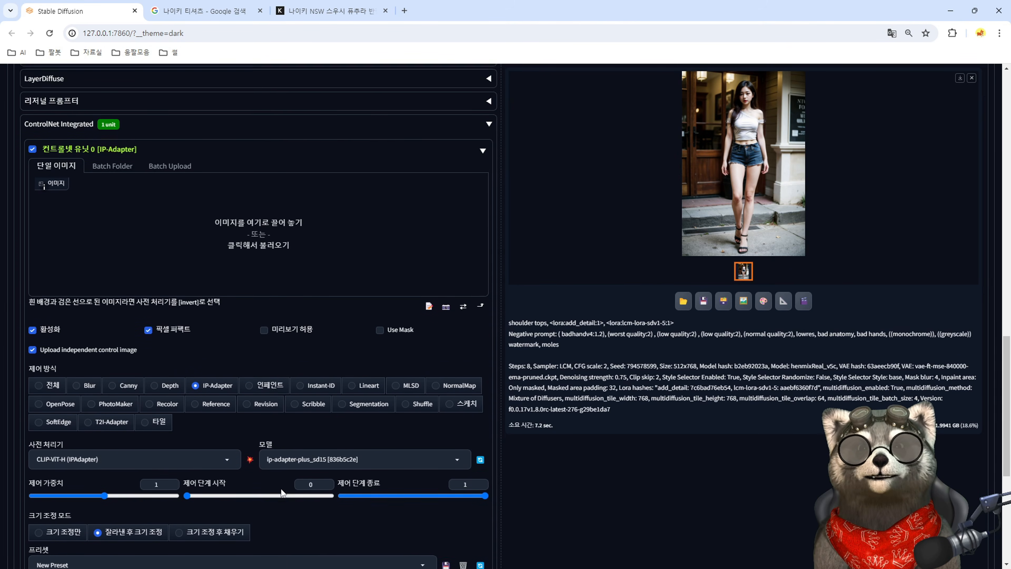
Paste the captured Nike t-shirt image into ControlNet unit 0 as the reference image.
scroll(280, 487, "down", 3)
scroll(251, 483, "up", 4)
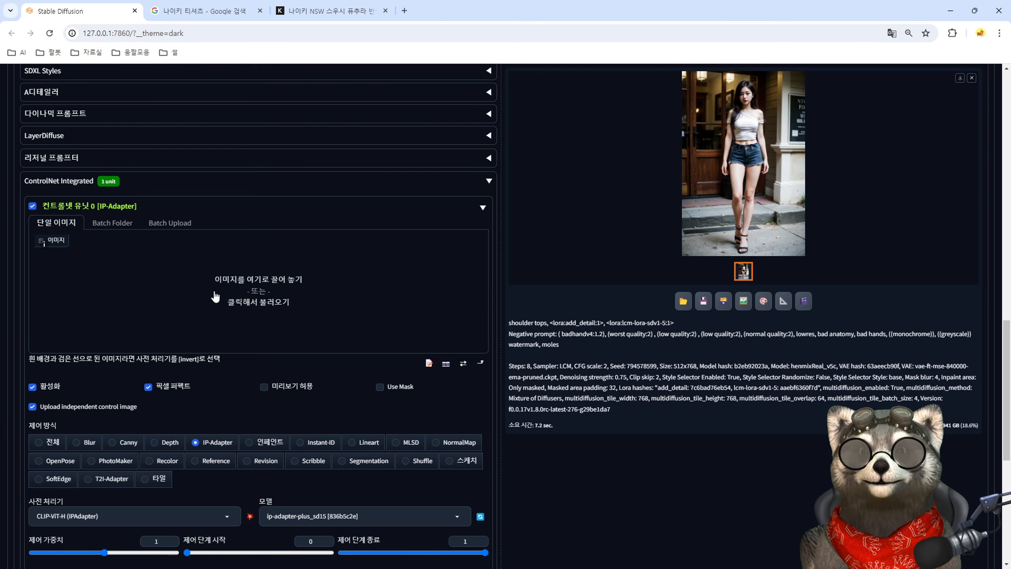
key("ctrl+v")
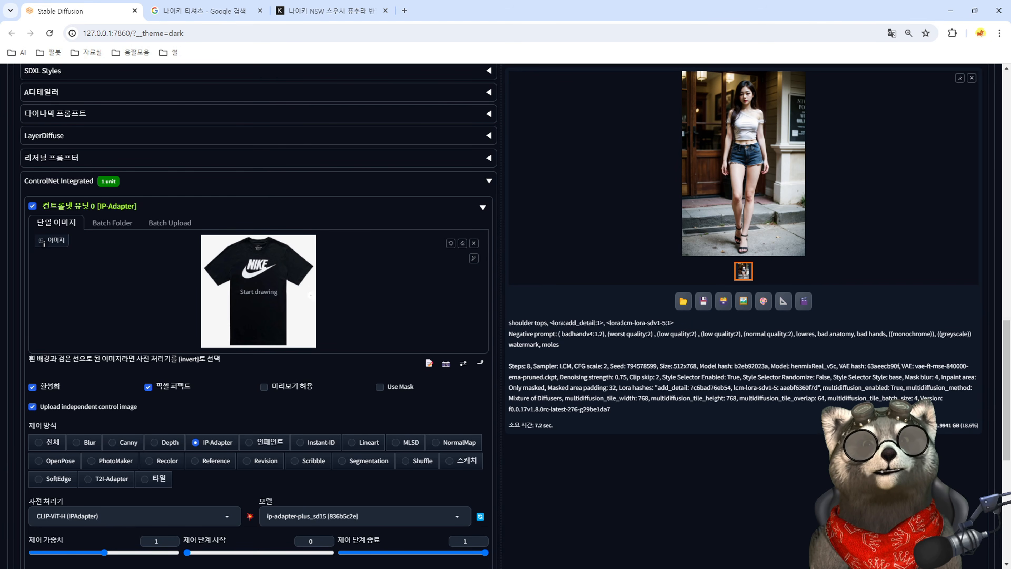
Open the Extras page (기타) and check its options for Remove background.
scroll(557, 347, "up", 15)
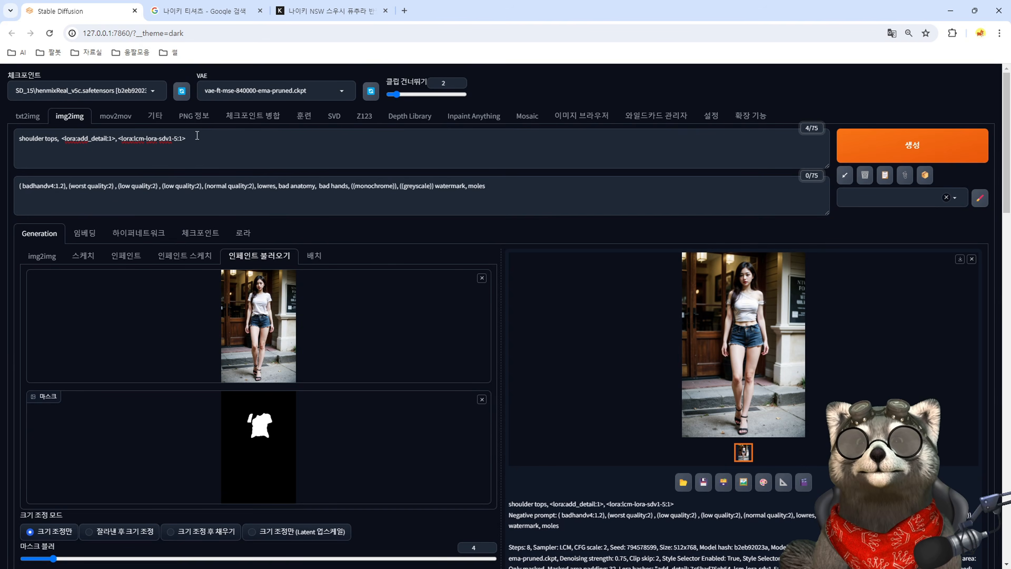
left_click(157, 122)
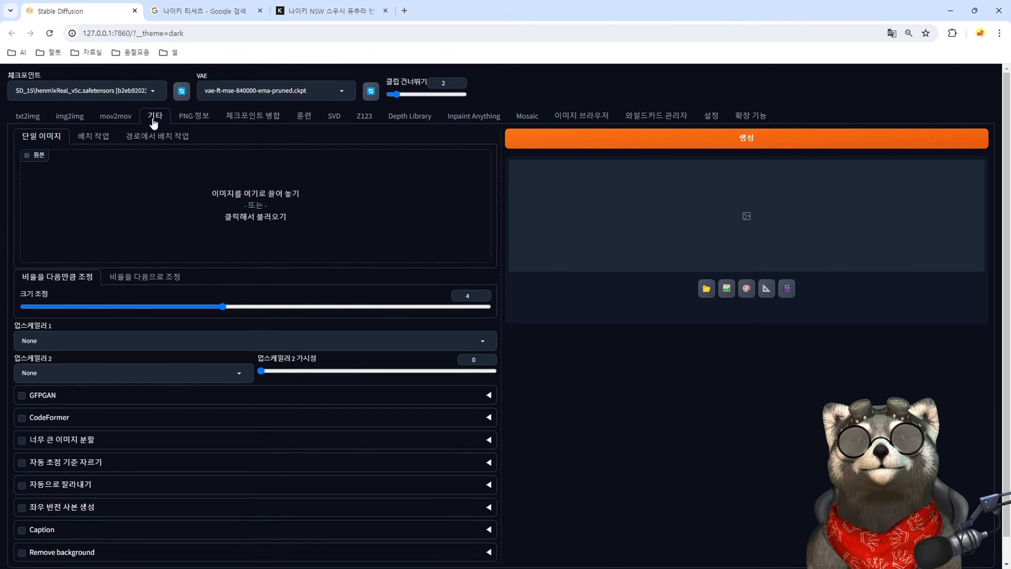
scroll(66, 519, "down", 1)
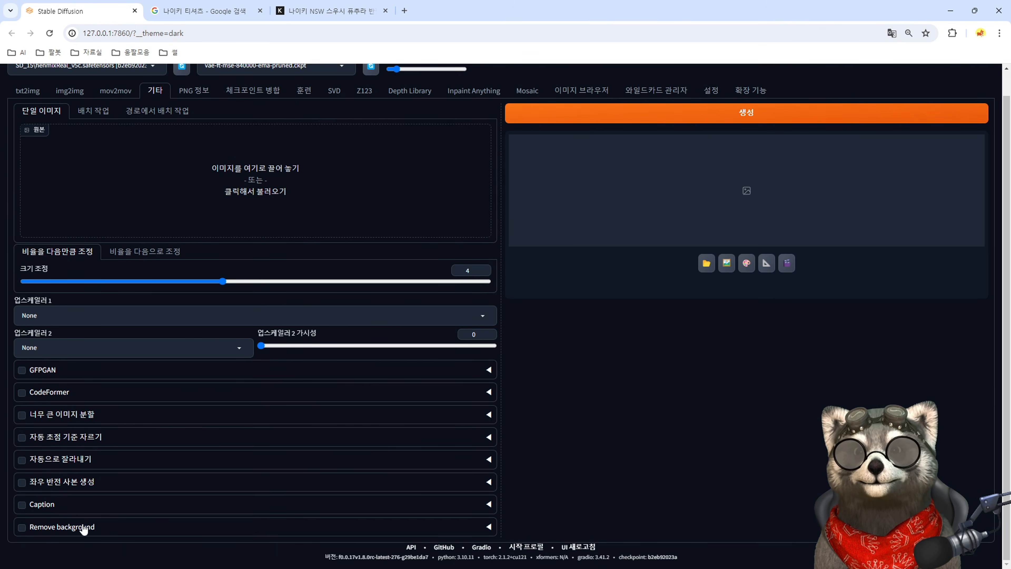
scroll(517, 209, "up", 1)
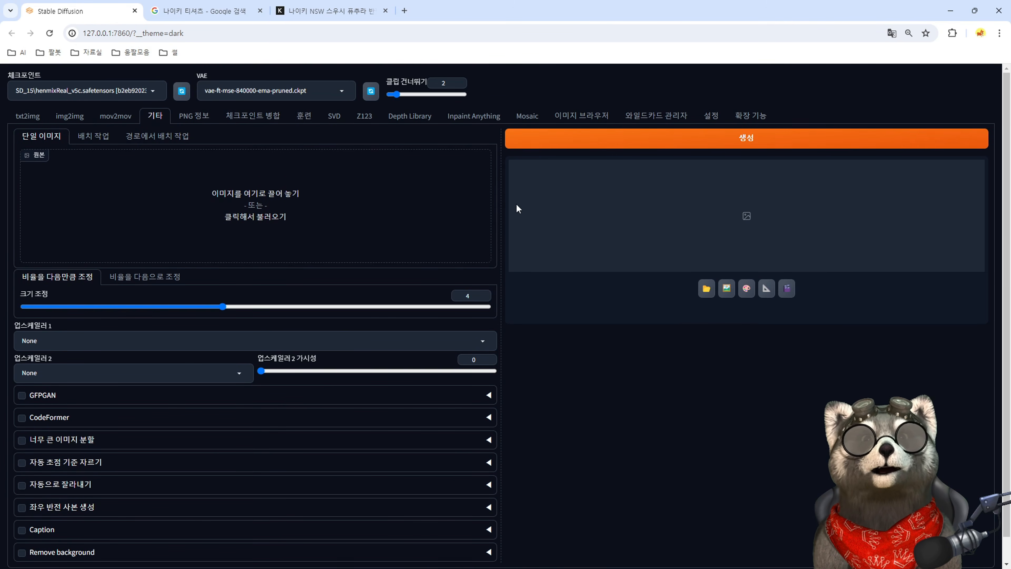
Load the available extensions list, include installed extensions and search for "rembg", then return to the installed extensions.
left_click(711, 115)
left_click(752, 115)
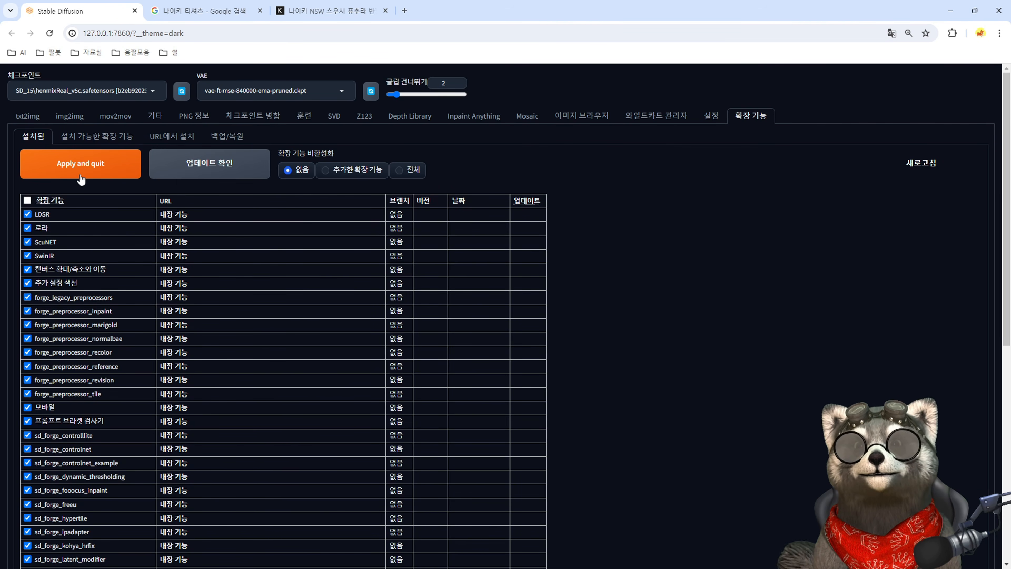
left_click(93, 138)
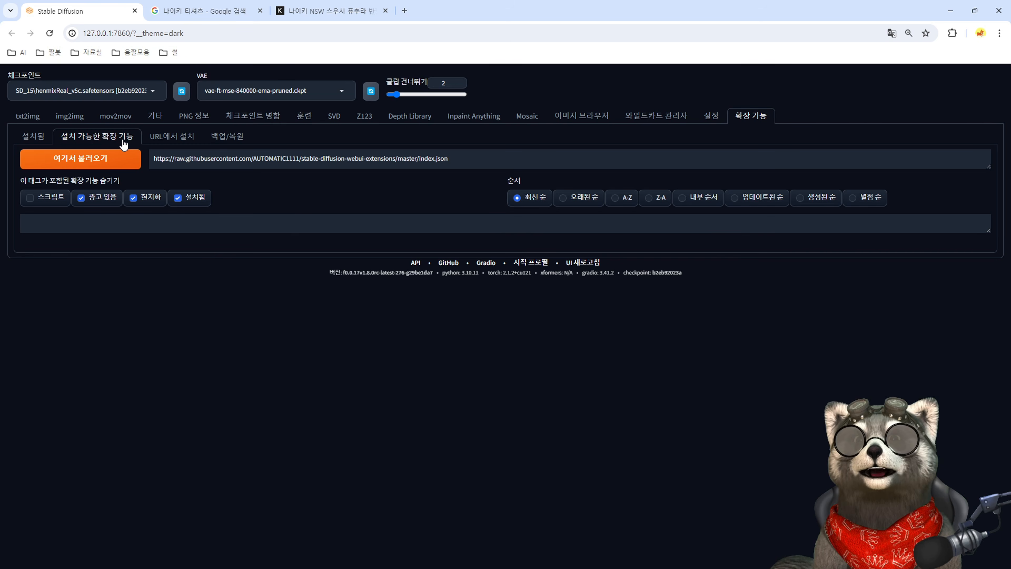
left_click(81, 163)
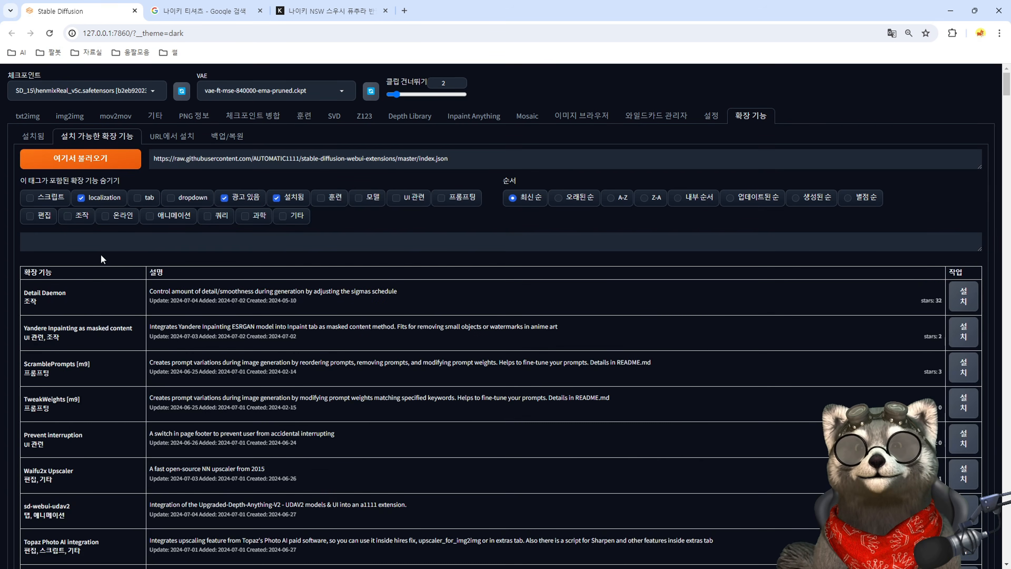
left_click(99, 243)
type("remo")
key("BackSpace")
key("BackSpace")
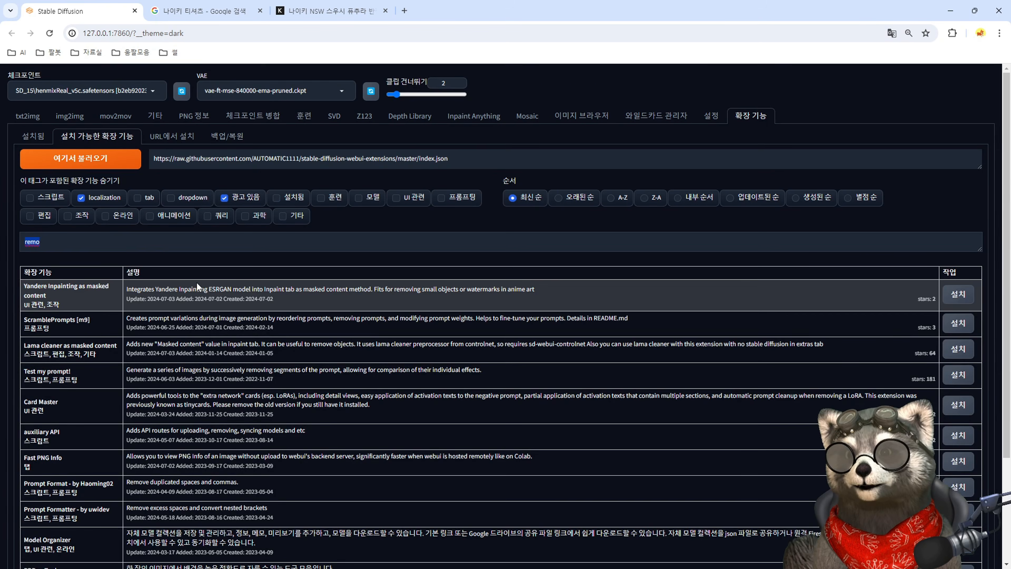
scroll(133, 225, "down", 1)
type("mbg")
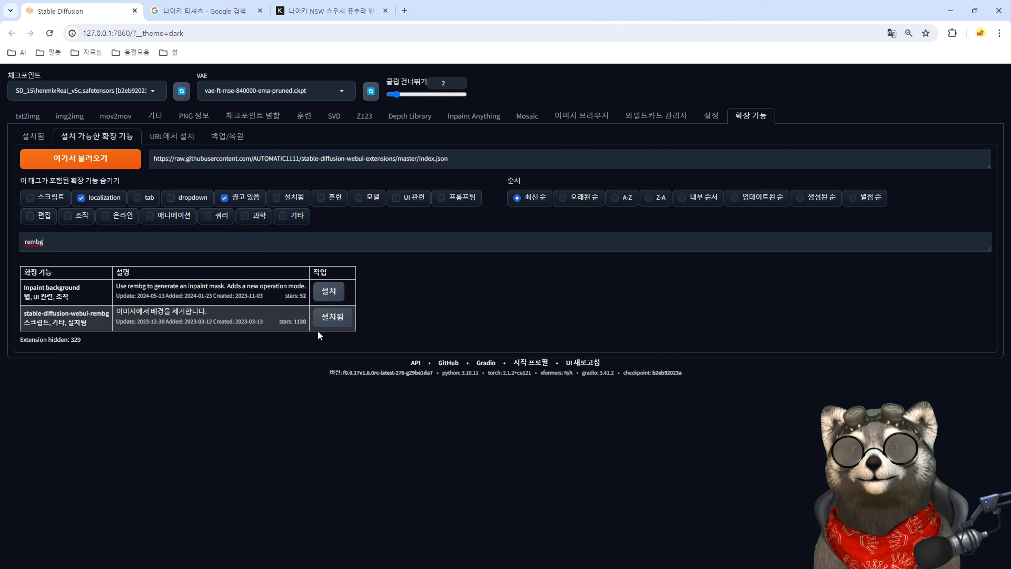
left_click(33, 136)
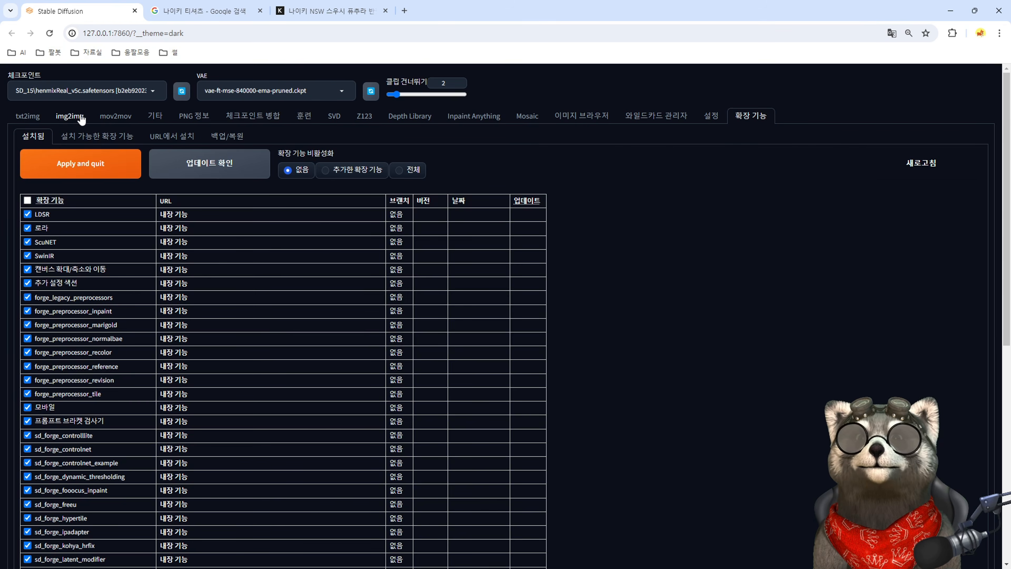
Paste the captured Nike t-shirt image as the source image on the Extras page.
left_click(155, 117)
scroll(103, 398, "down", 1)
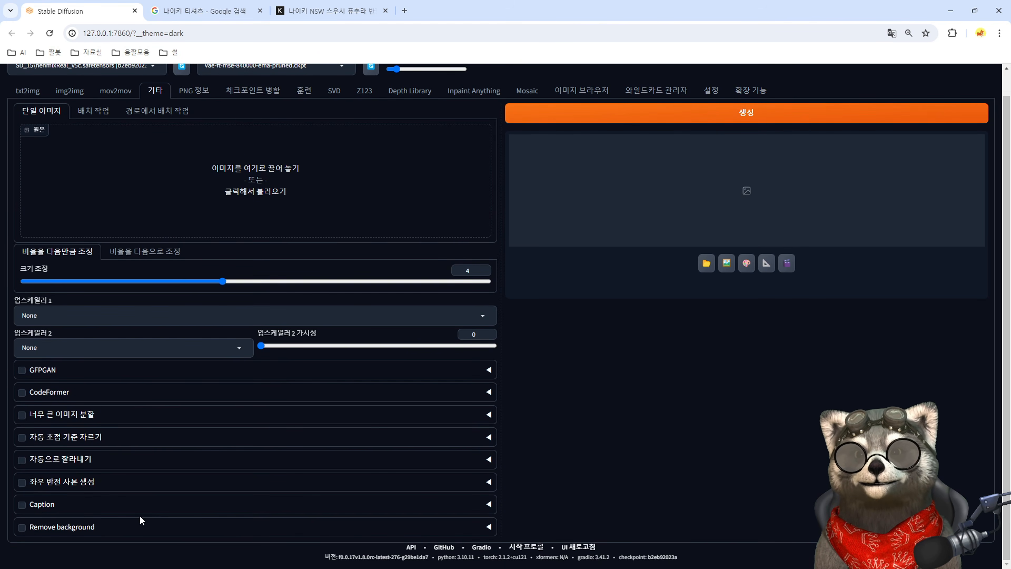
key("ctrl+v")
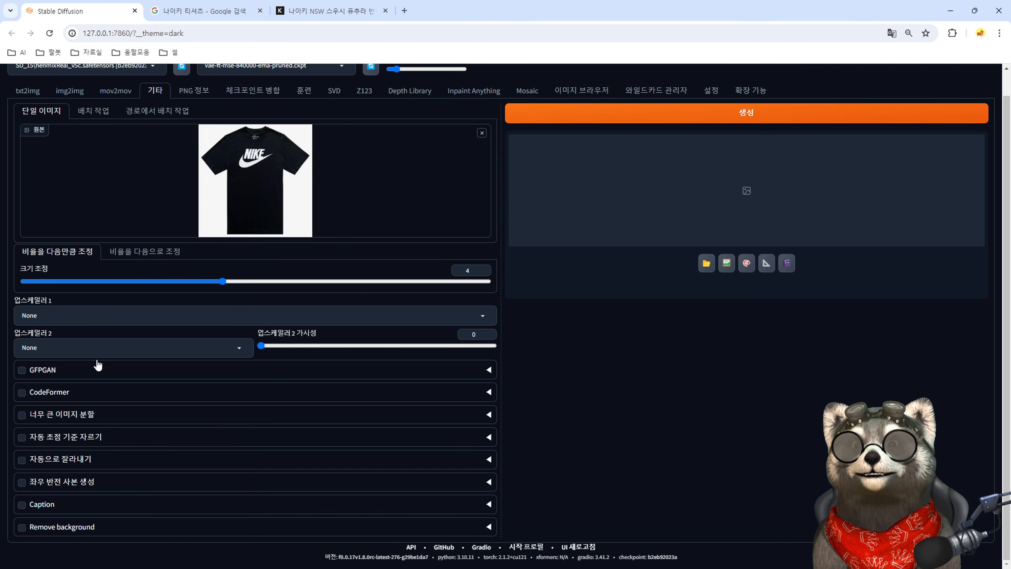
Enable Remove background with the u2net model and generate the cut-out t-shirt.
left_click(21, 526)
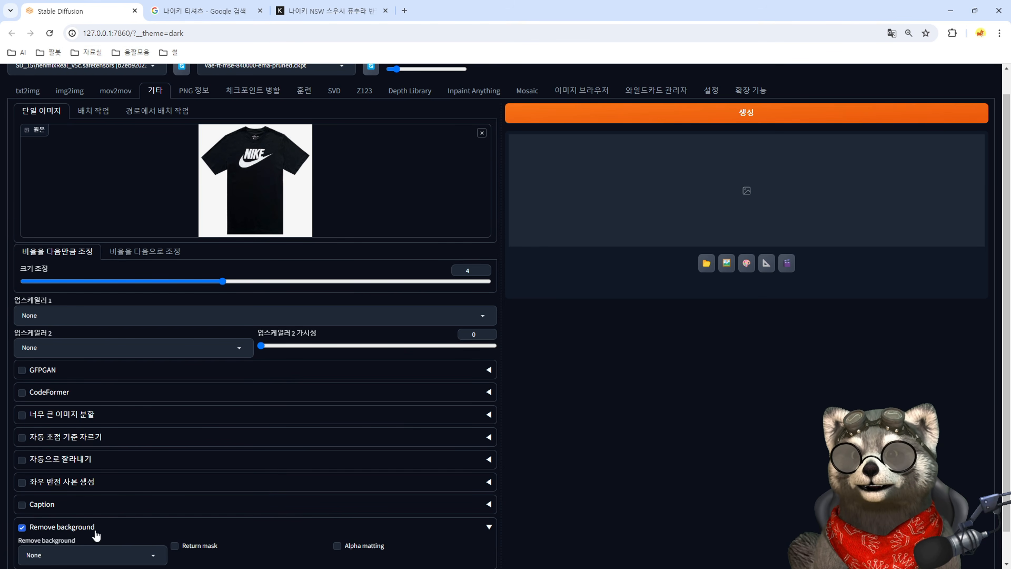
scroll(101, 539, "down", 1)
left_click(151, 523)
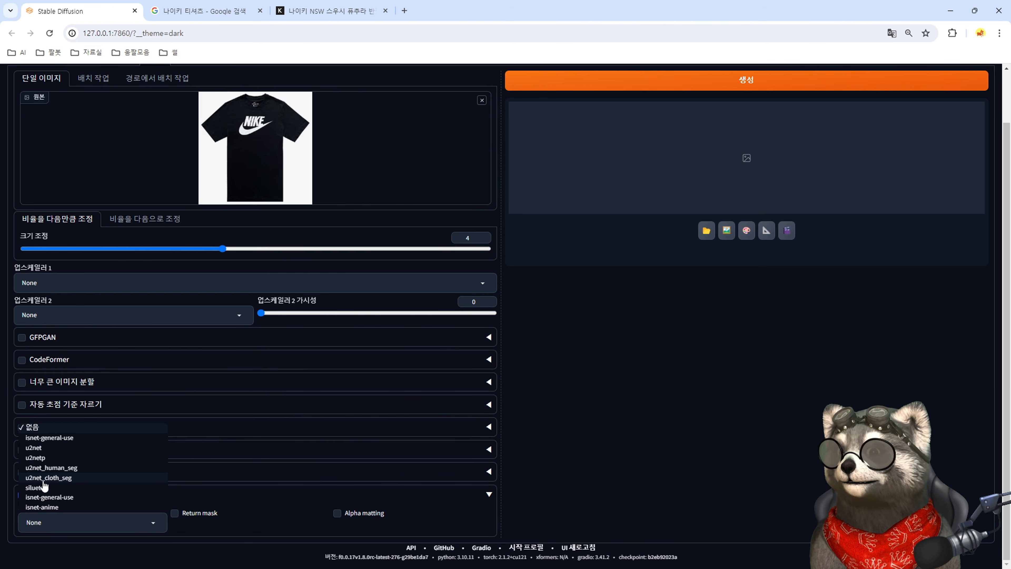
left_click(44, 448)
key("ctrl+Return")
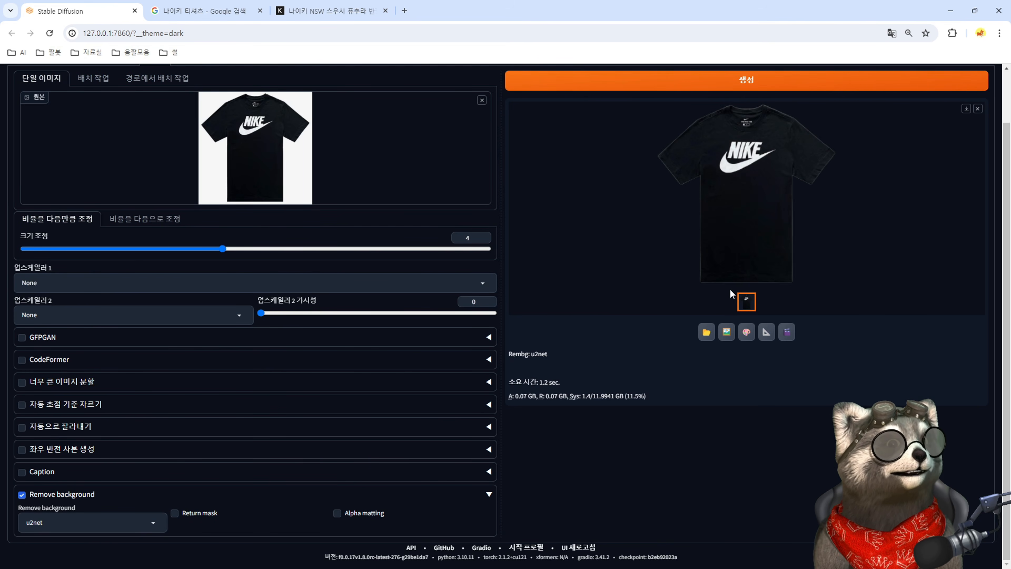
Copy the background-free t-shirt and replace the reference image in the img2img ControlNet unit 0 with it.
right_click(740, 181)
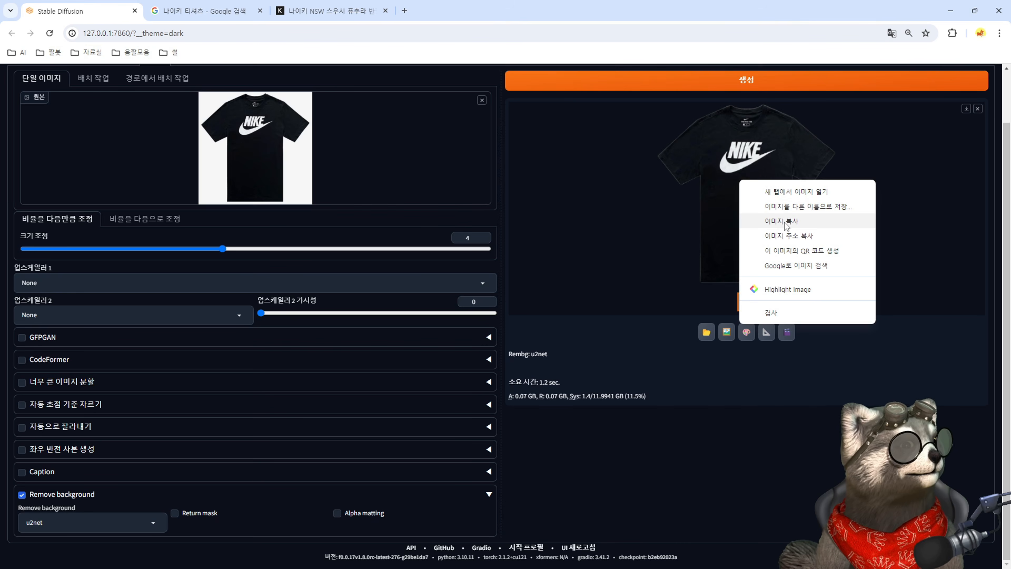
left_click(789, 225)
scroll(119, 87, "up", 2)
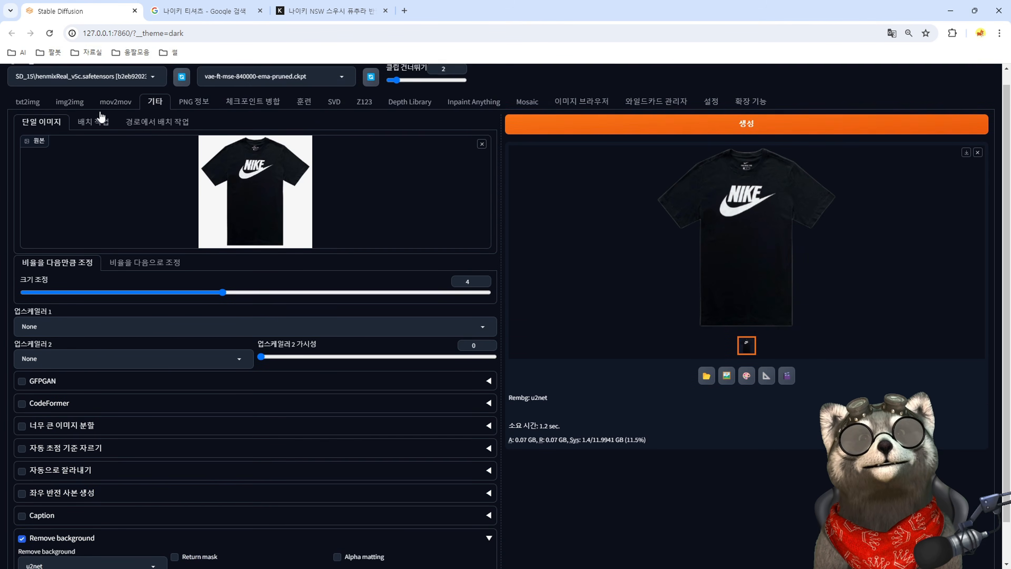
left_click(70, 101)
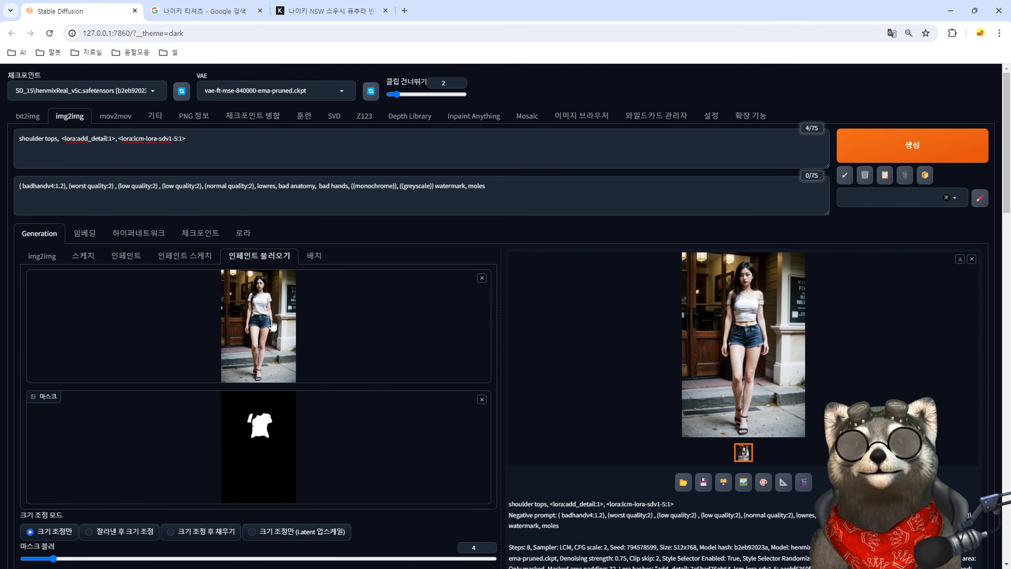
scroll(263, 414, "down", 12)
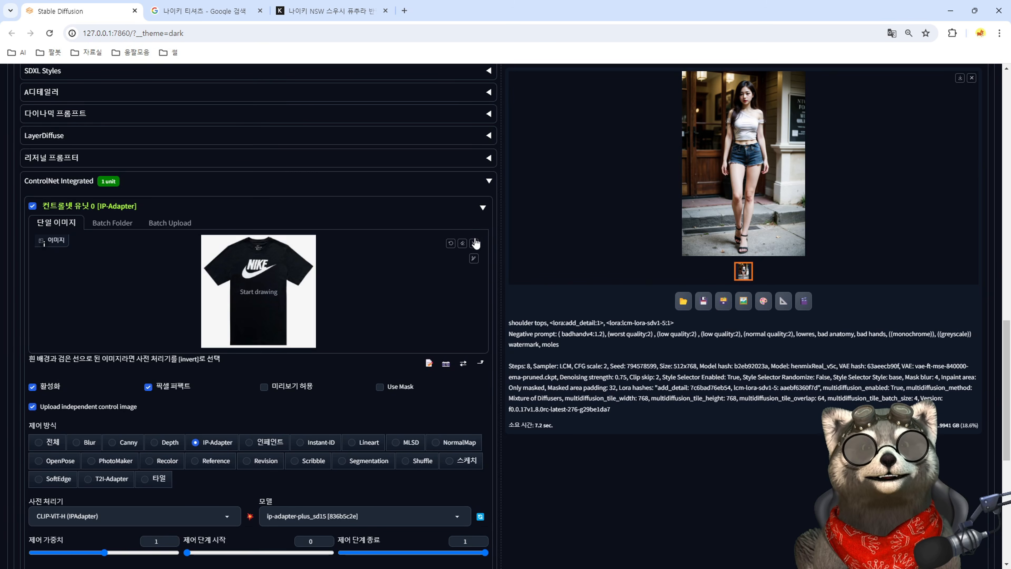
left_click(473, 243)
key("ctrl+v")
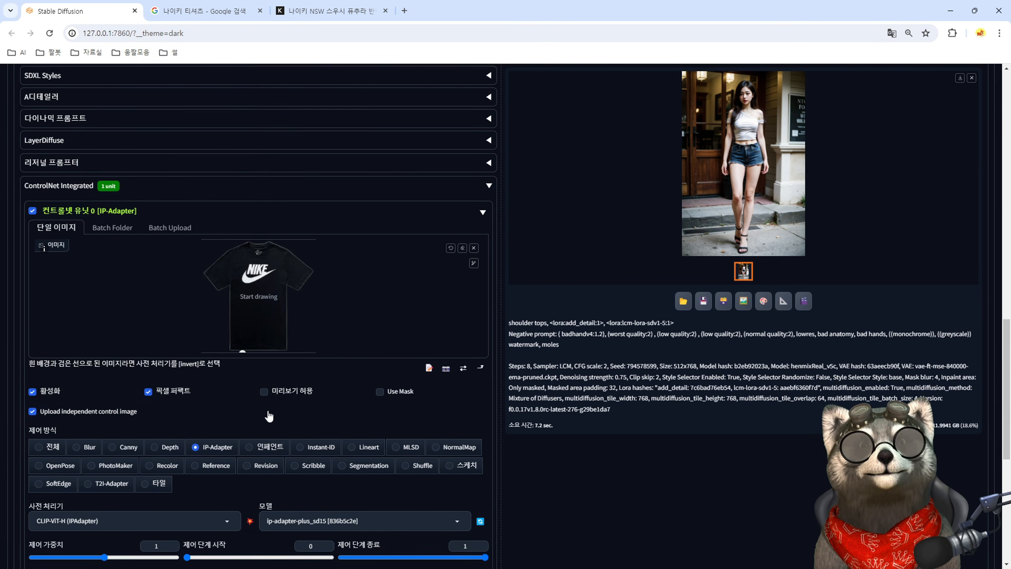
Replace "shoulder tops" in the img2img prompt with "t-shirt", generate the image and inspect the result enlarged.
scroll(265, 410, "up", 20)
left_click_drag(59, 139, 19, 138)
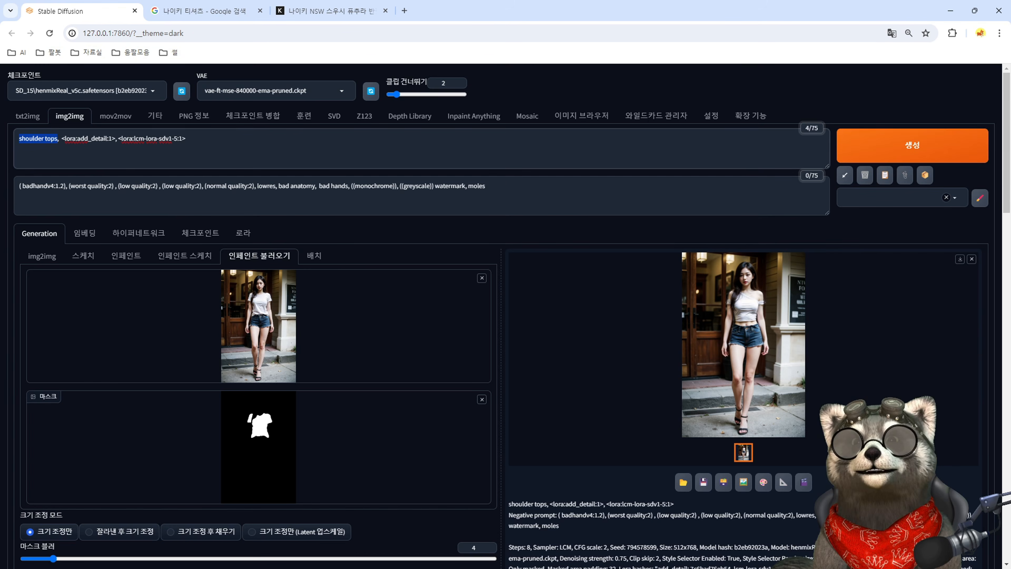
type("t-shirt")
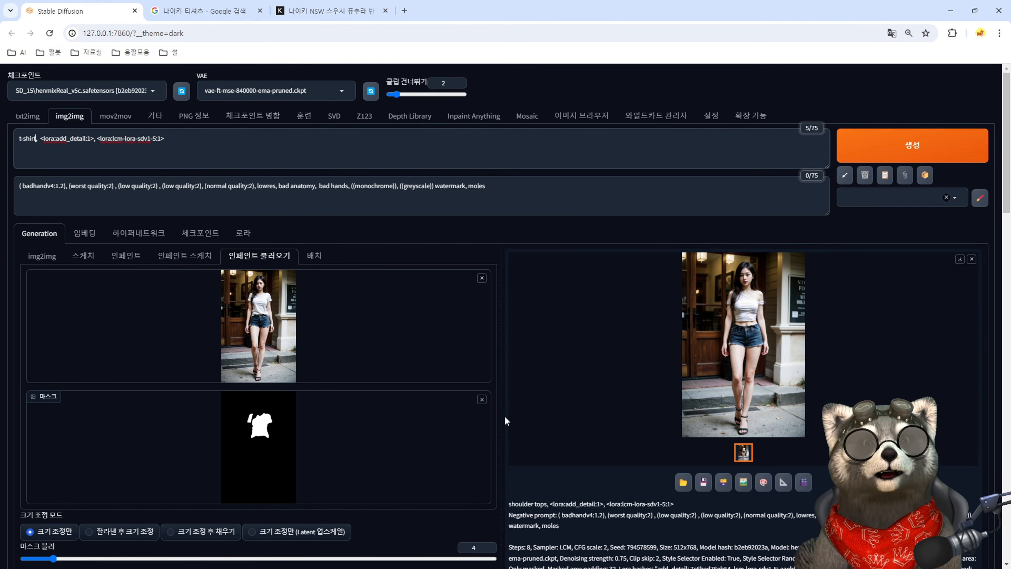
scroll(529, 431, "down", 10)
scroll(534, 419, "down", 10)
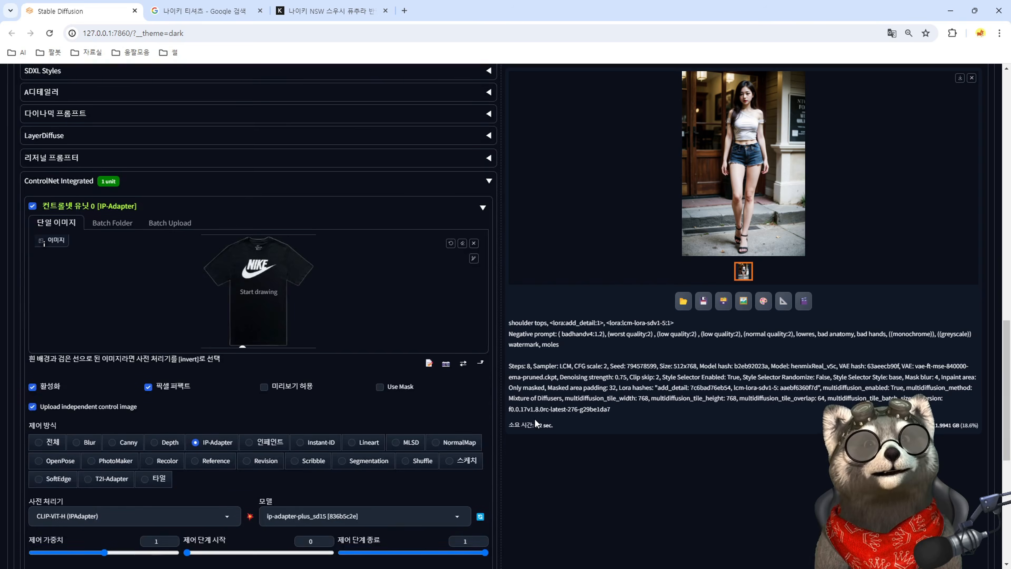
scroll(533, 418, "up", 20)
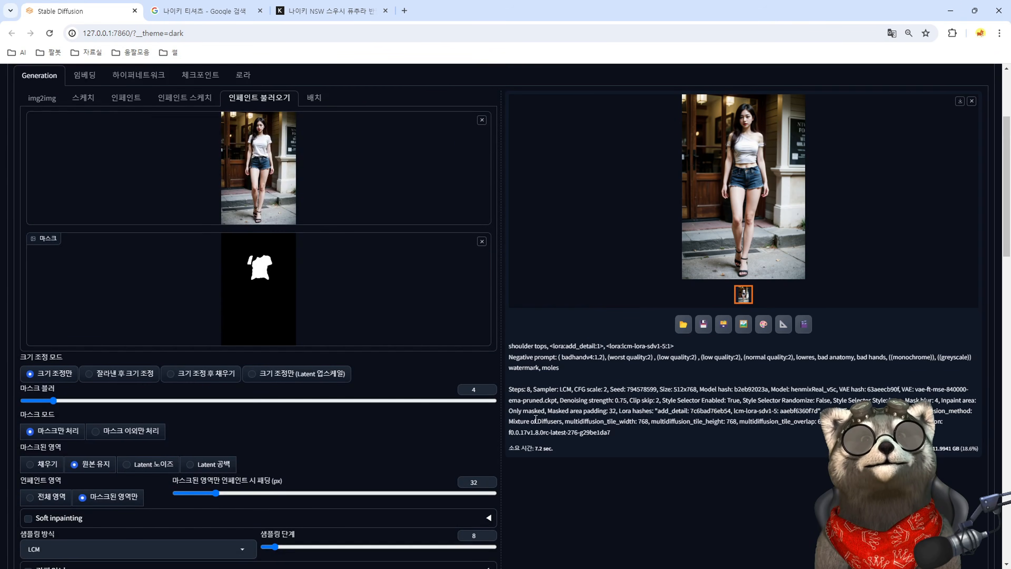
key("ctrl+Return")
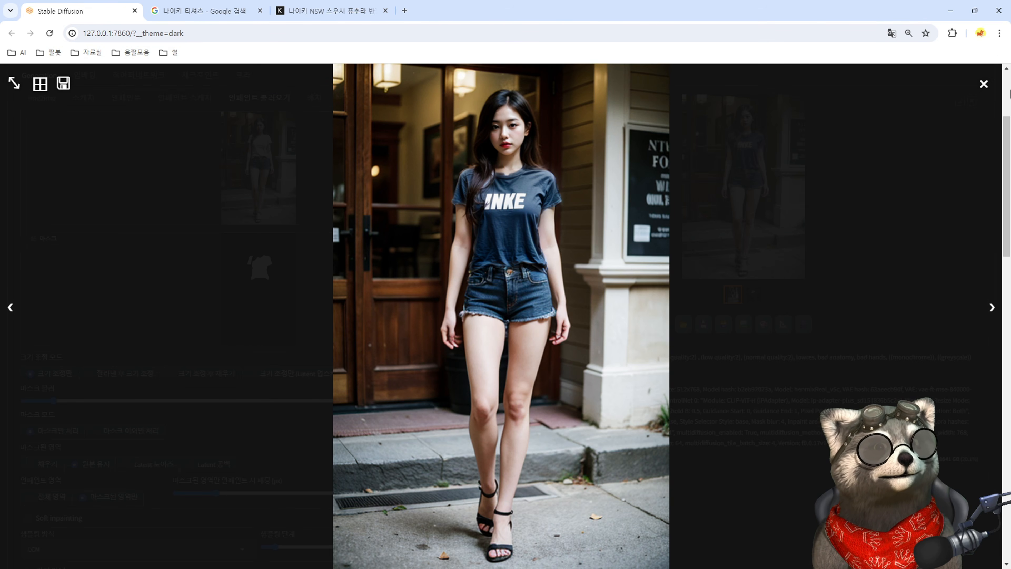
left_click(983, 84)
Set the img2img denoising strength to 0.8.
scroll(416, 417, "down", 5)
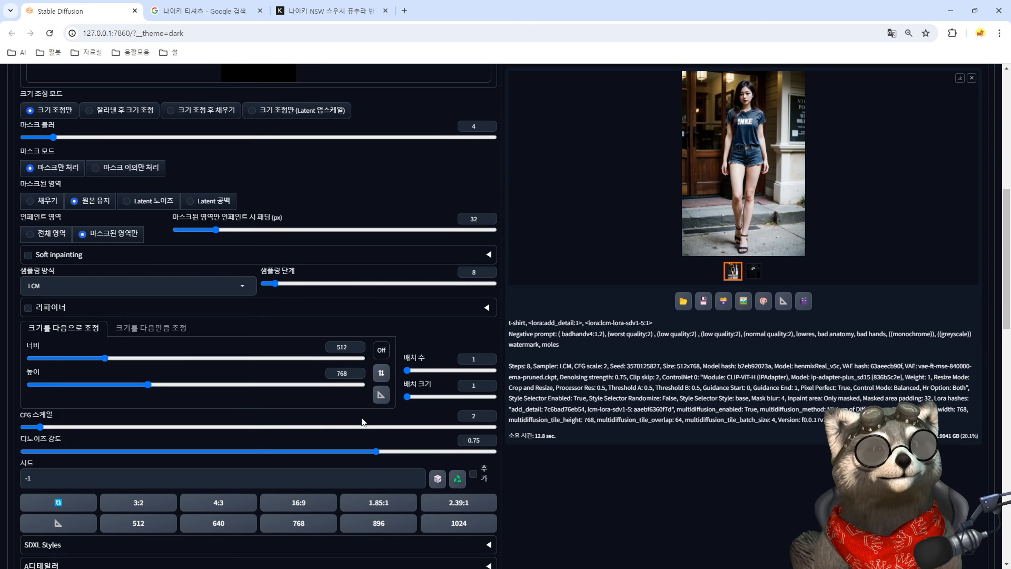
scroll(318, 426, "down", 3)
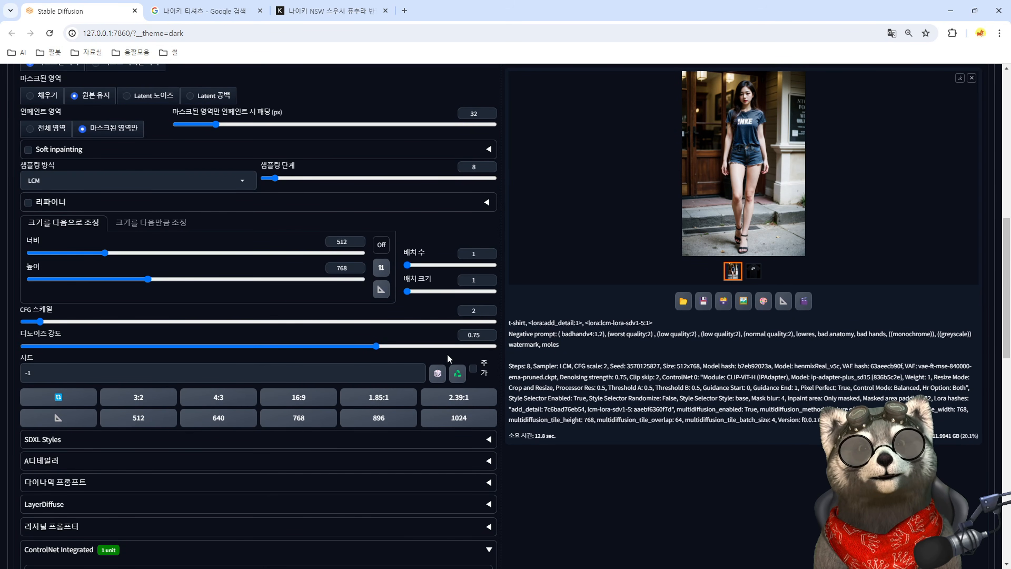
left_click_drag(376, 344, 393, 346)
Change "t-shirt" in the prompt to "nike t-shirt", generate again and inspect the result enlarged.
scroll(535, 370, "up", 8)
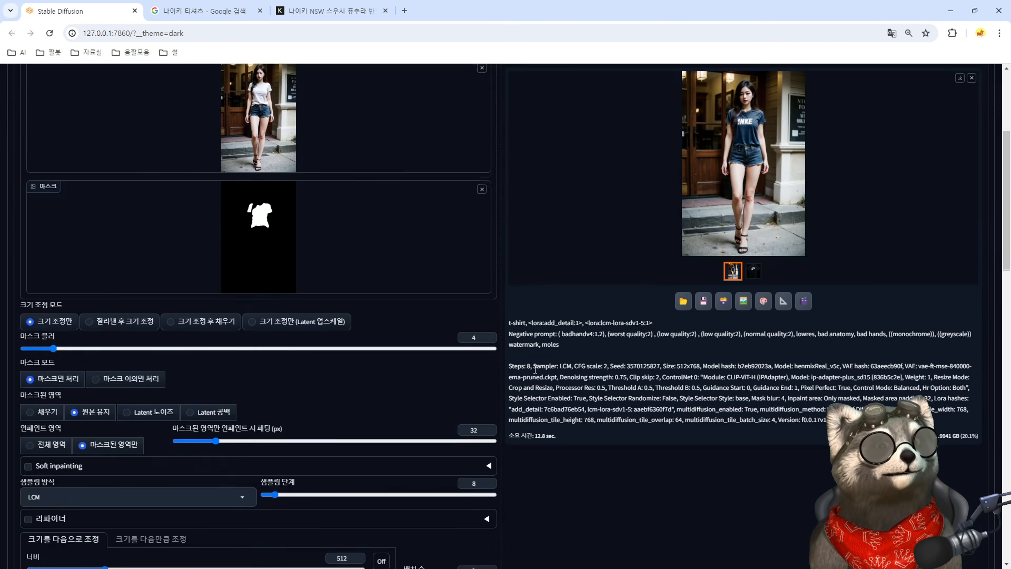
scroll(535, 370, "up", 5)
left_click(19, 138)
type("nike t-shirt, <lora:add_detail:1>, <lora:lcm-lora-sdv1-5:1>")
key("ctrl+Return")
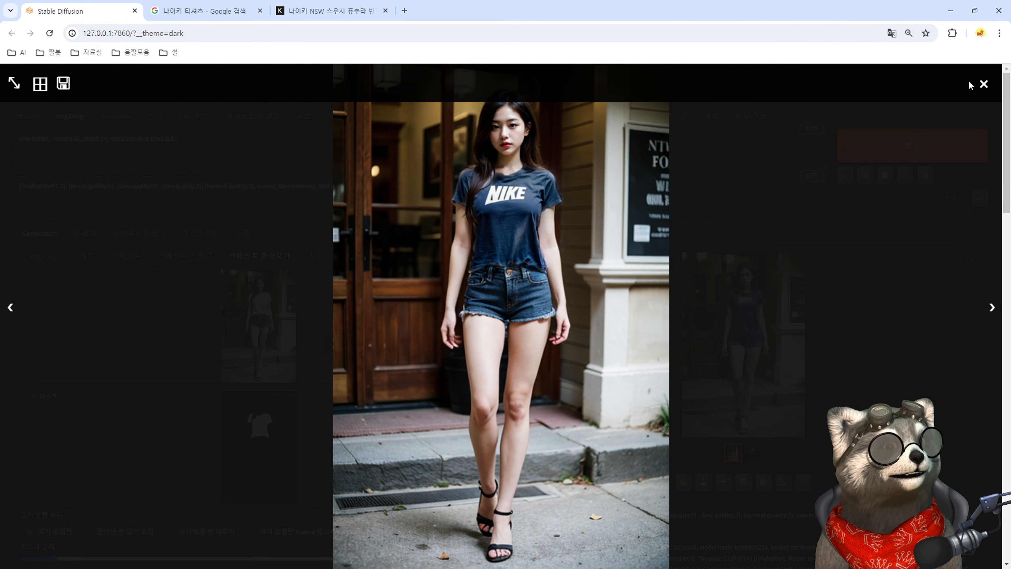
left_click(983, 84)
Add "nike logo" after "nike t-shirt" in the prompt, regenerate the image and inspect the result enlarged.
scroll(555, 394, "down", 10)
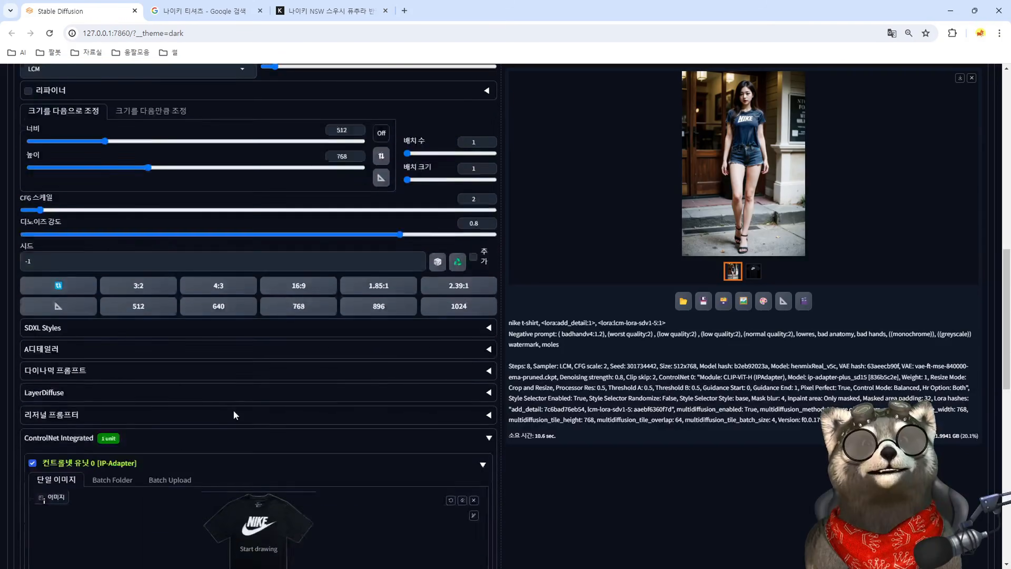
scroll(235, 414, "down", 5)
scroll(348, 319, "up", 6)
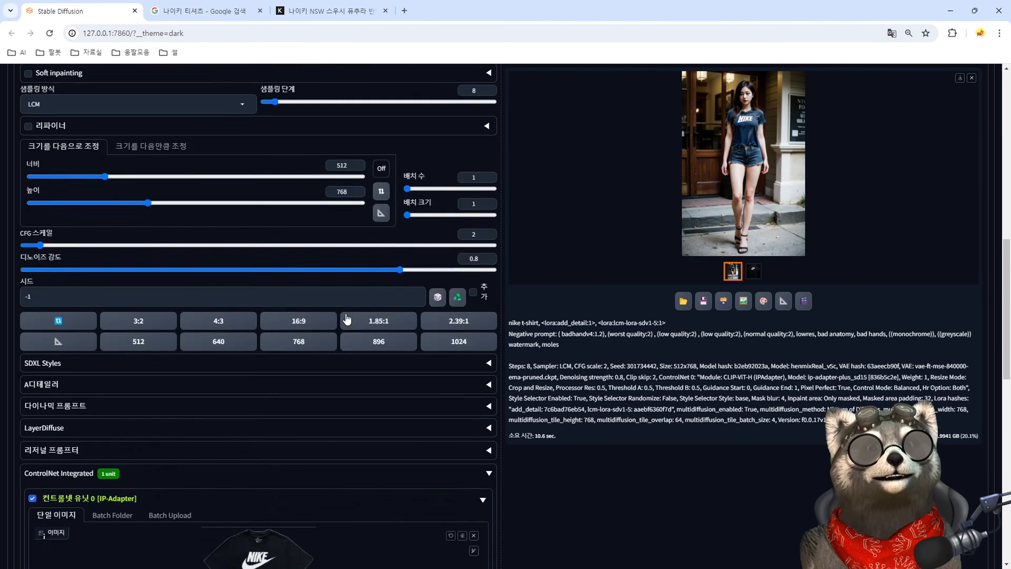
scroll(348, 318, "up", 10)
type("nike logo")
key("ctrl+Return")
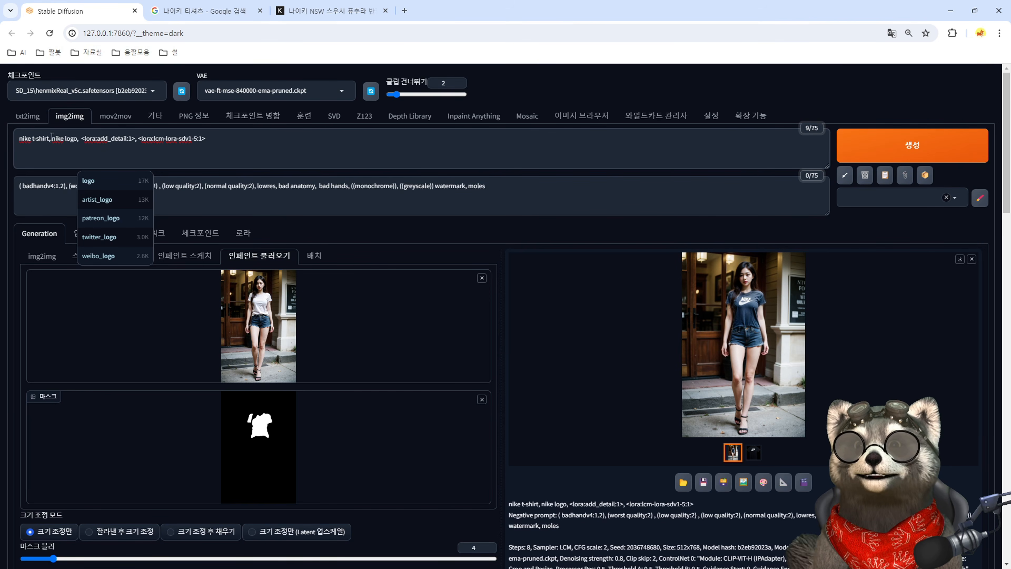
left_click(748, 332)
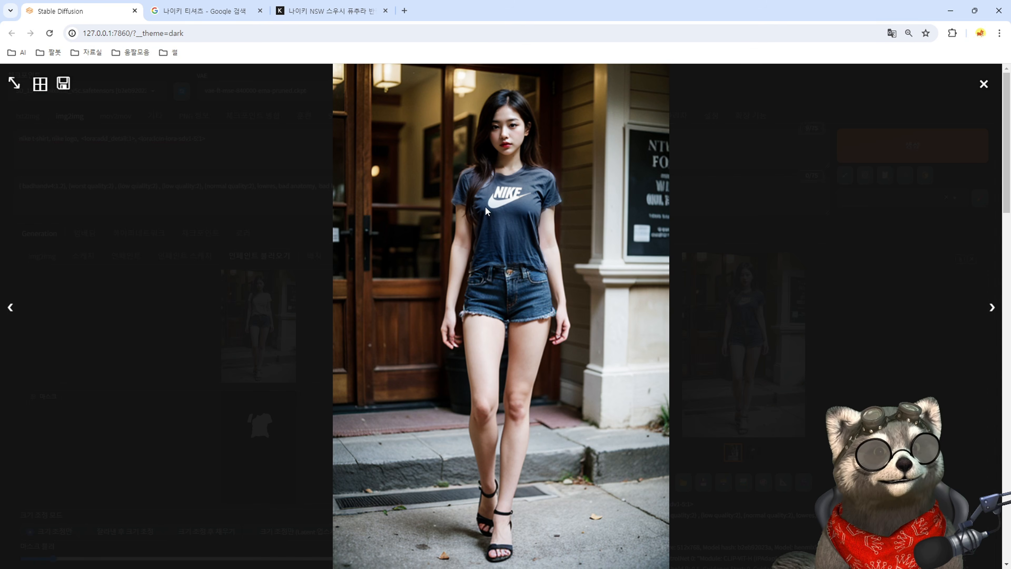
left_click(984, 84)
Compare the generated shirt with the Nike reference image and review the ControlNet, mask and inpainting settings.
scroll(171, 346, "down", 7)
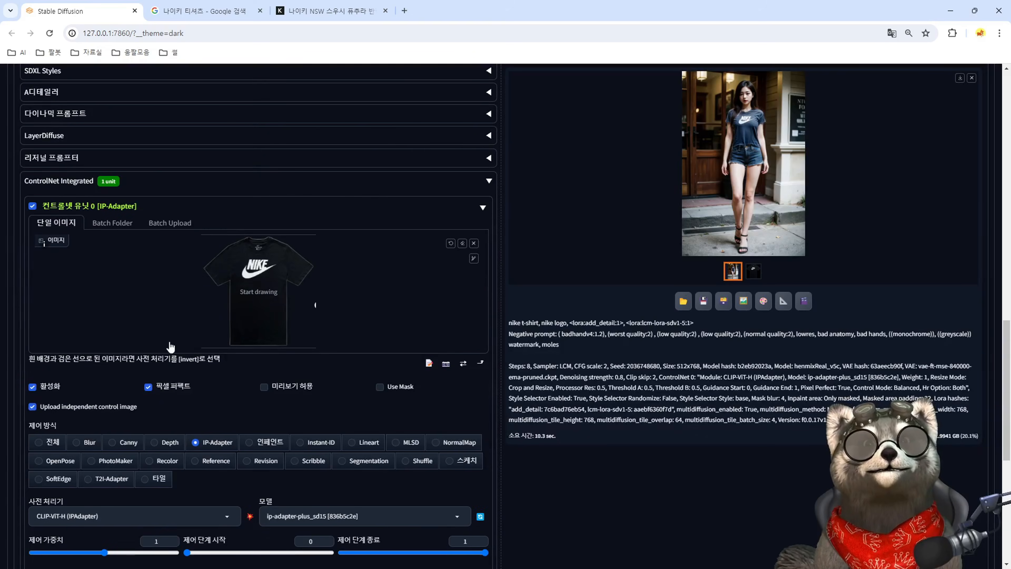
left_click(753, 150)
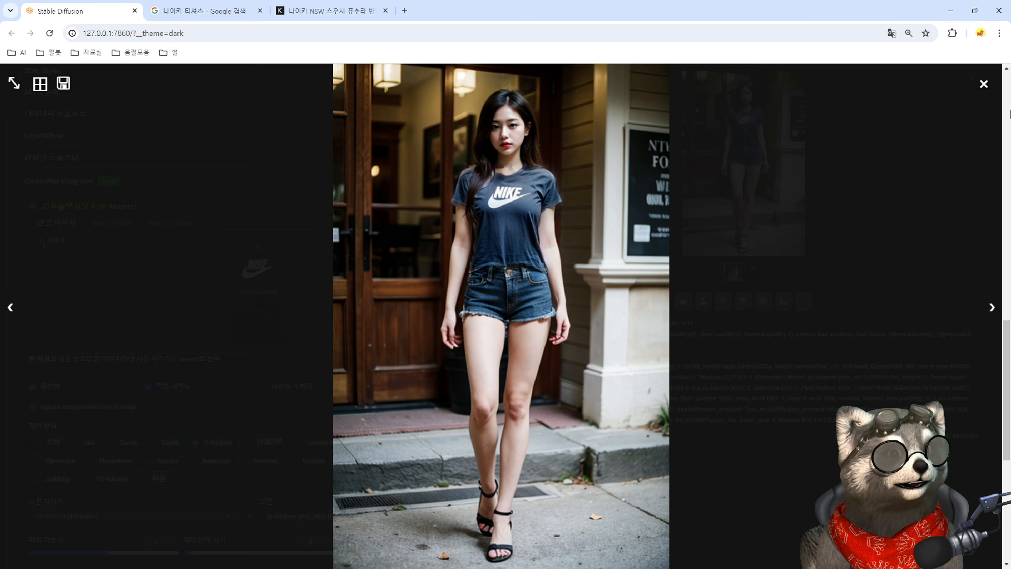
left_click(983, 83)
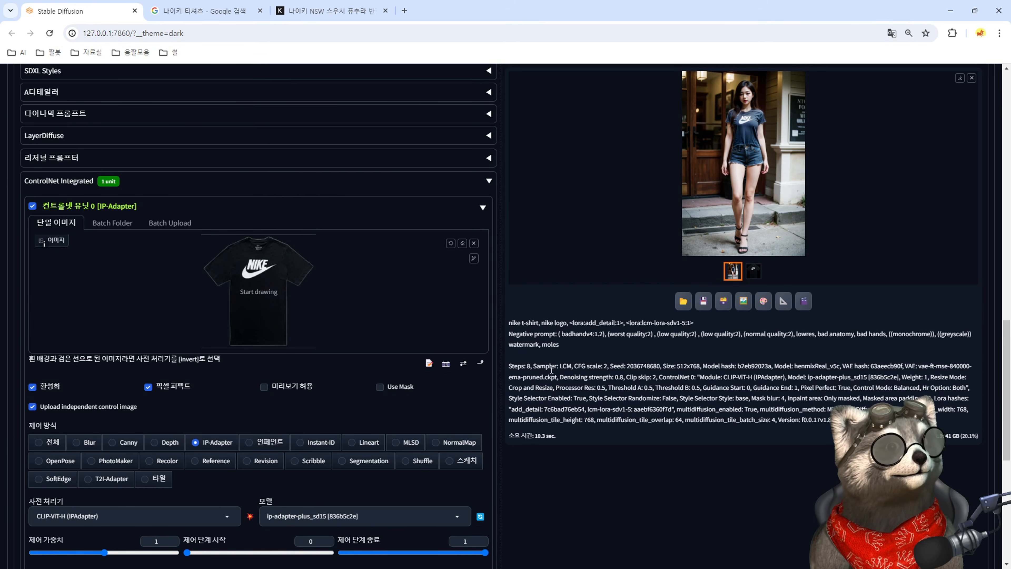
scroll(506, 378, "down", 5)
scroll(505, 382, "up", 15)
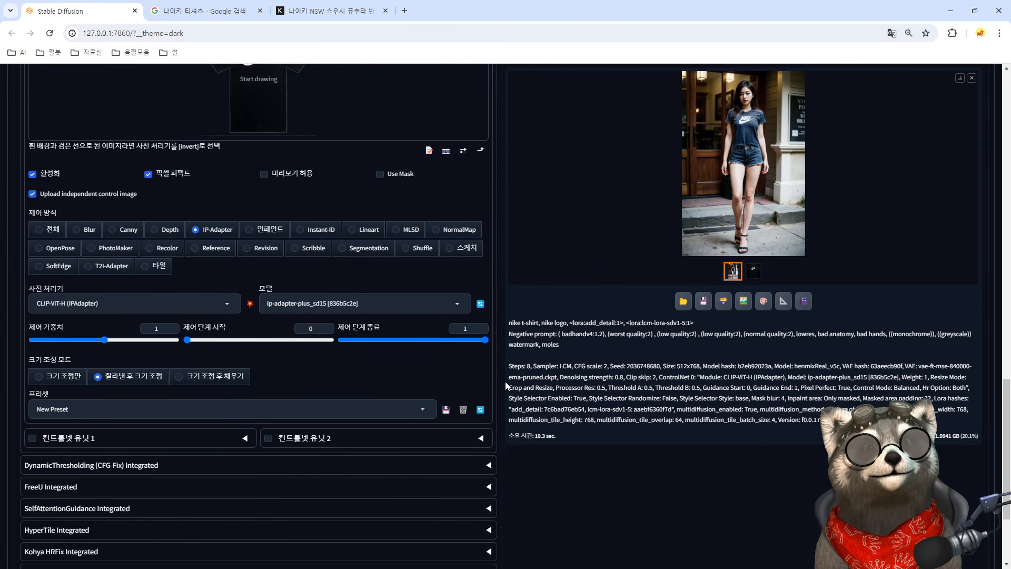
scroll(350, 261, "up", 3)
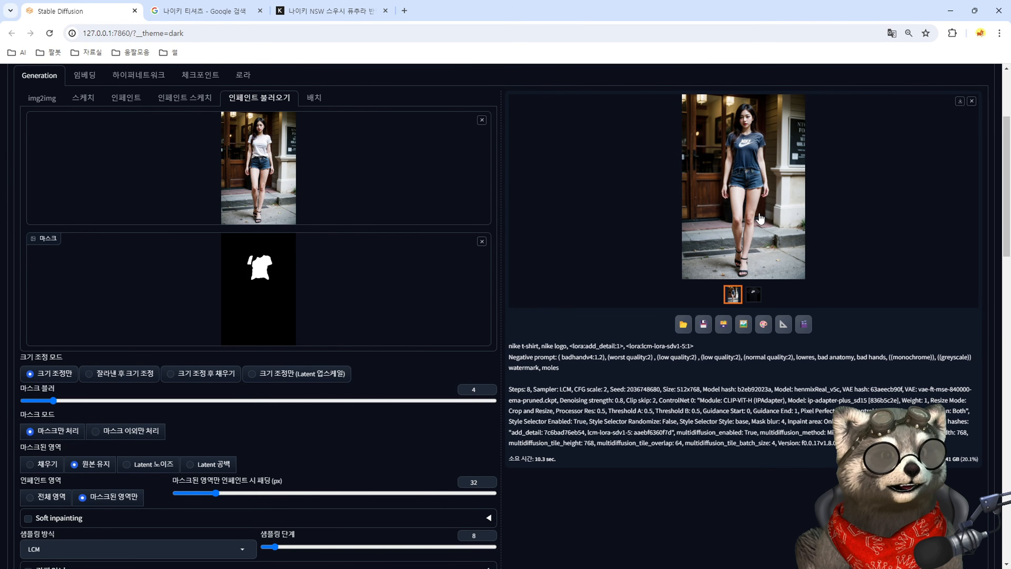
scroll(529, 421, "down", 10)
scroll(529, 421, "down", 11)
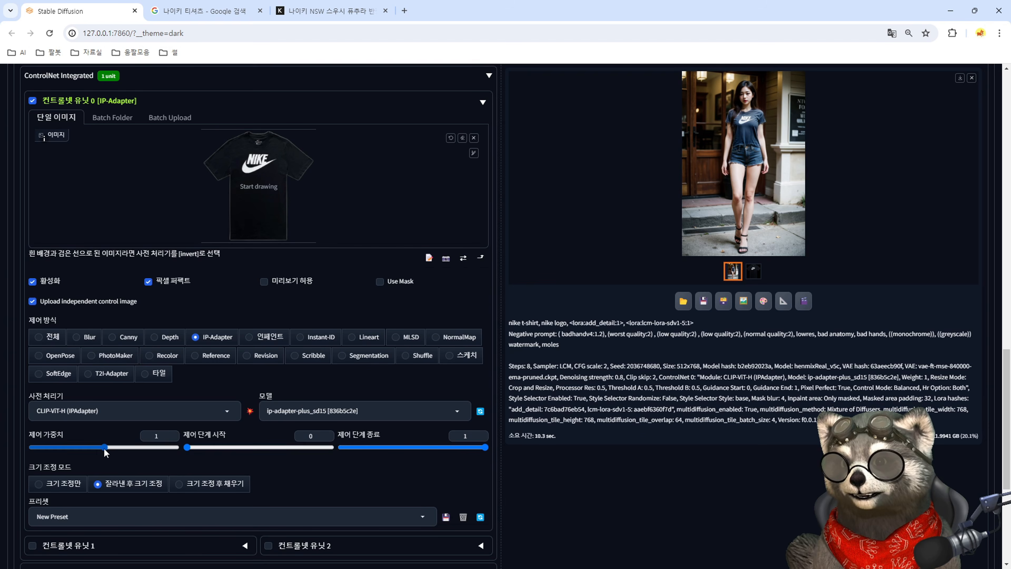
Try a control weight of 1.2 for the IP-Adapter in ControlNet unit 0 and set it back to 1.
mouse_move(103, 448)
left_mouse_down()
mouse_move(118, 446)
mouse_move(106, 447)
left_mouse_up()
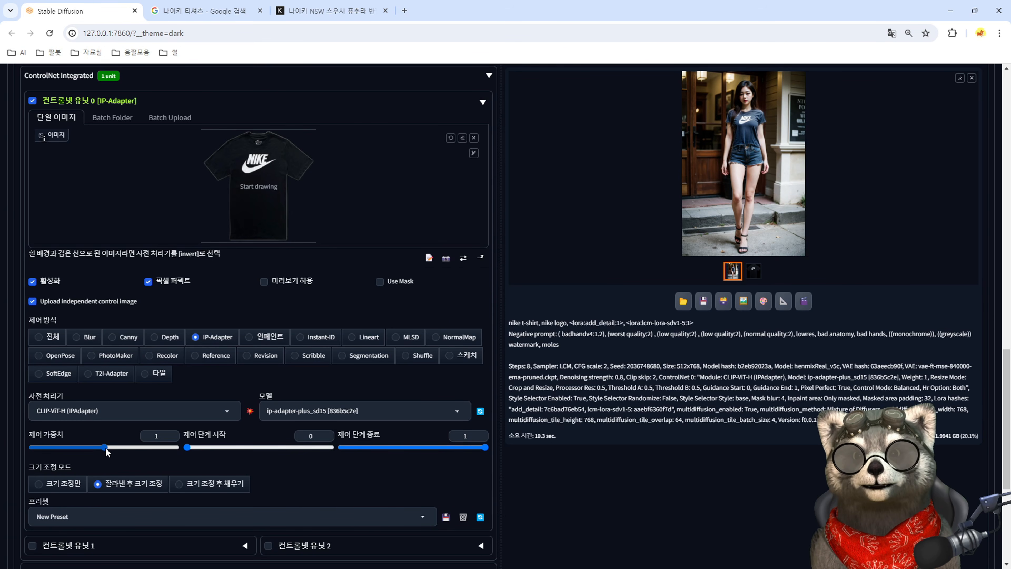
left_click_drag(105, 447, 118, 447)
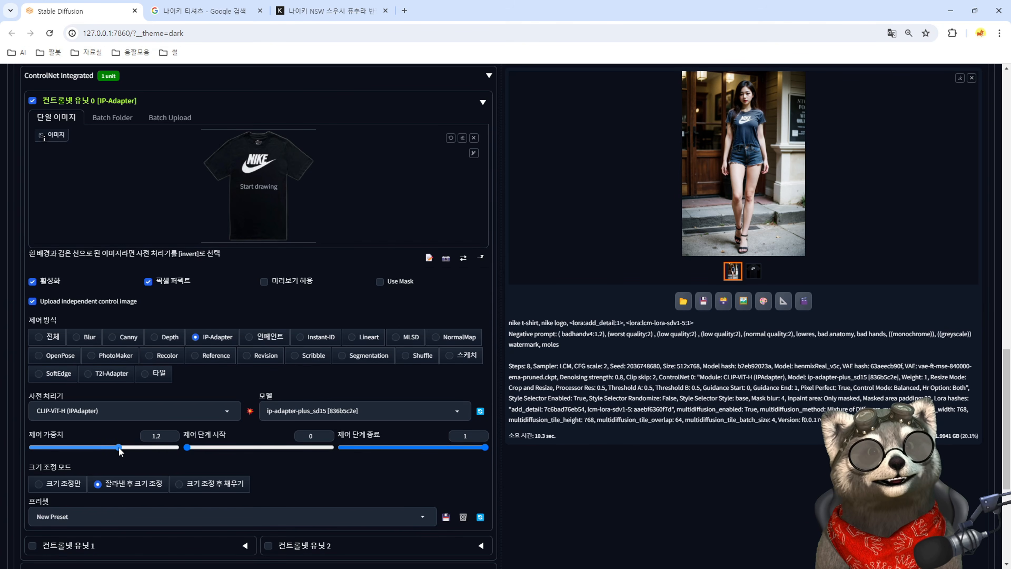
left_click_drag(119, 447, 105, 447)
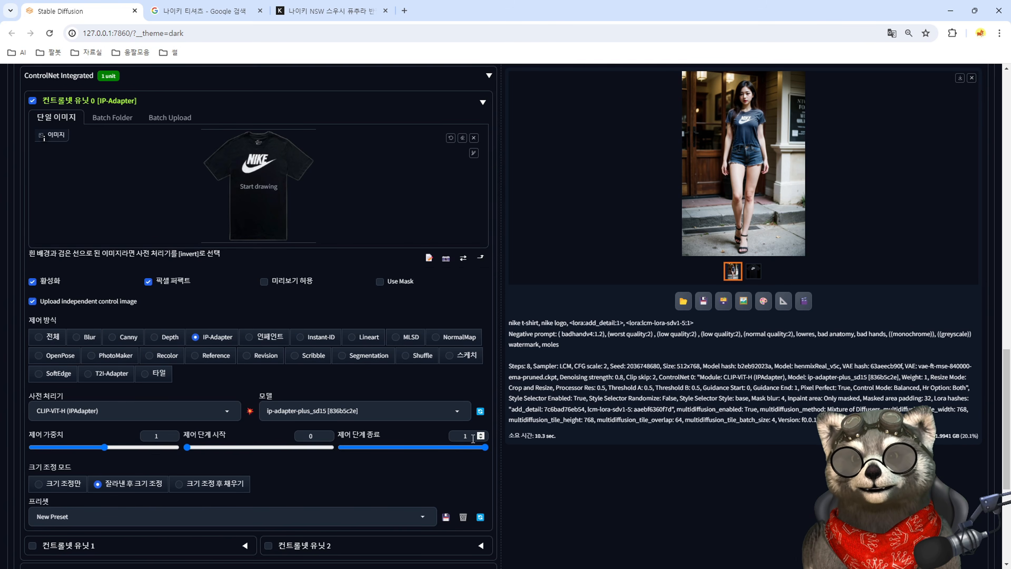
scroll(362, 212, "up", 20)
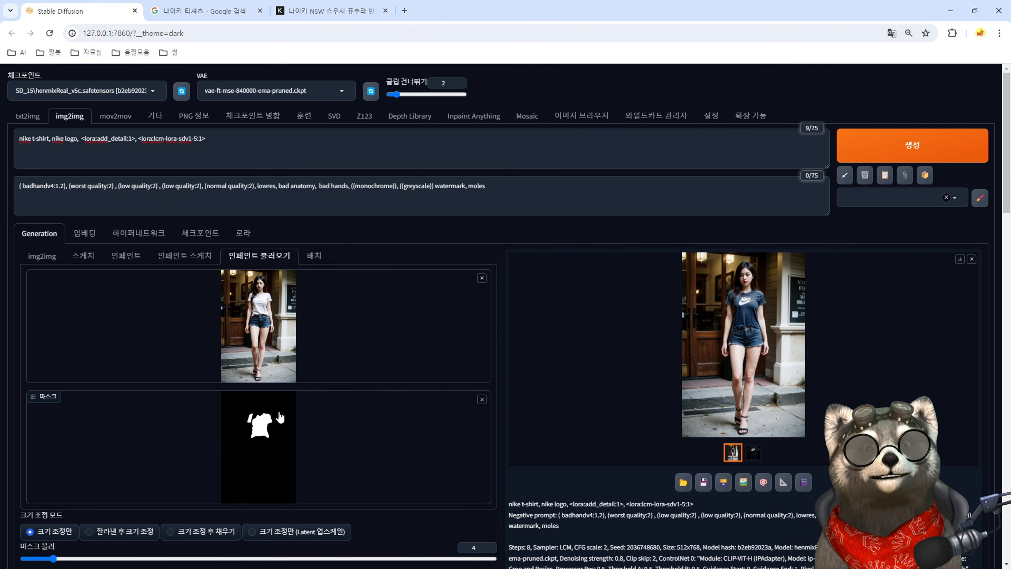
scroll(280, 416, "down", 15)
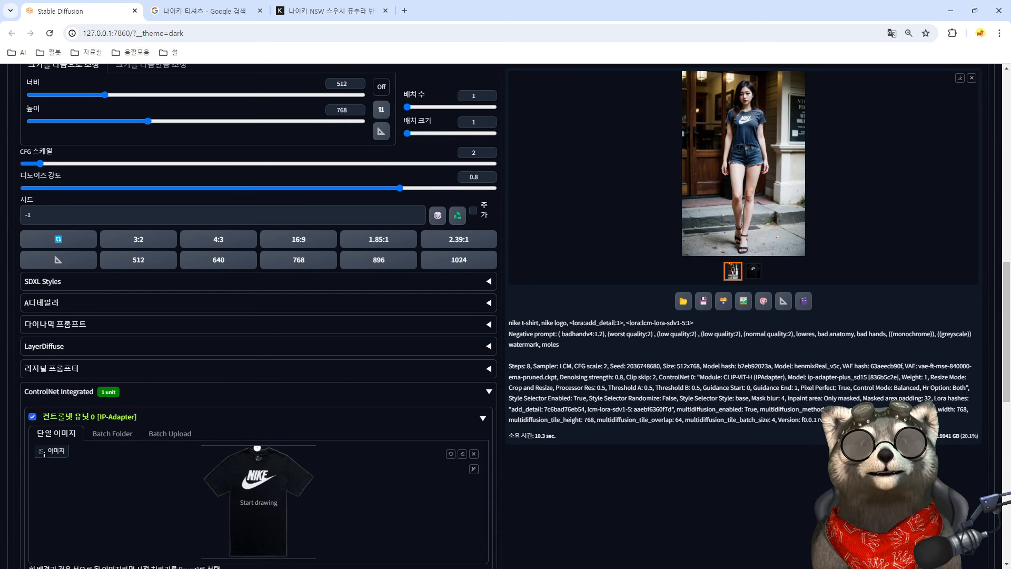
scroll(249, 475, "up", 15)
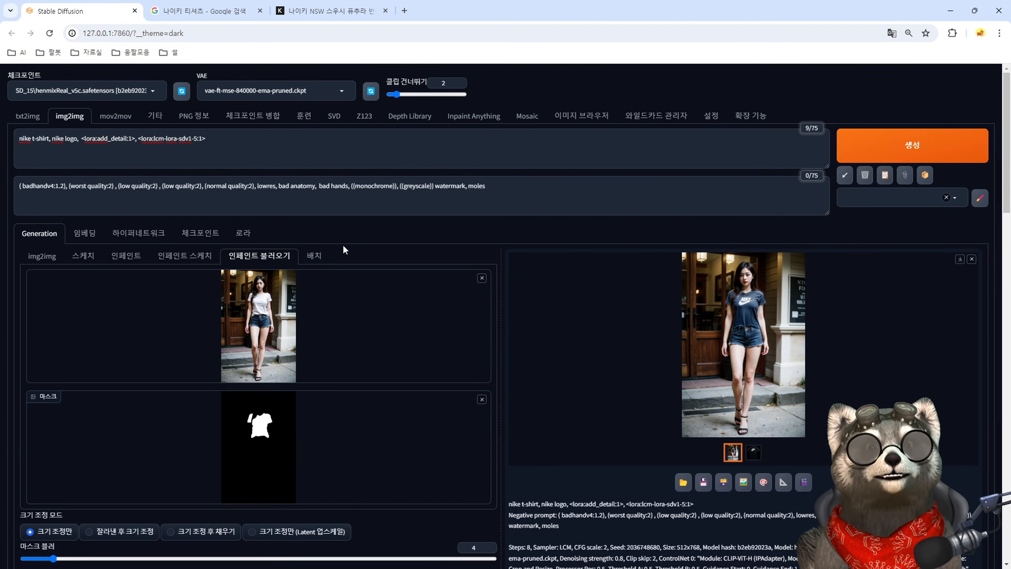